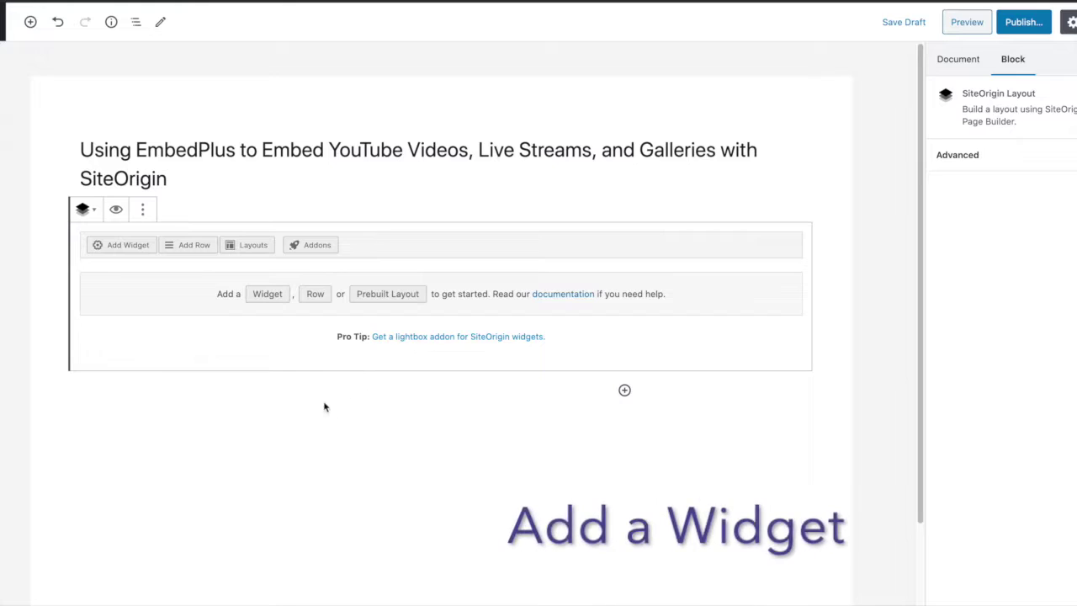
Add a Text widget to the empty SiteOrigin layout and open it for editing
click(266, 296)
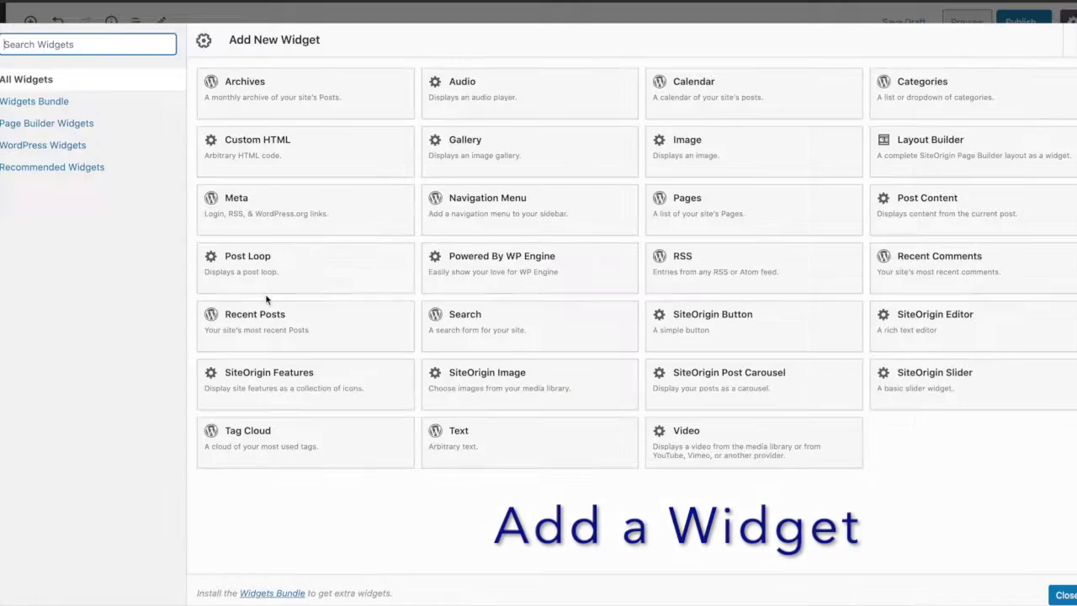
click(465, 445)
mouse_move(128, 318)
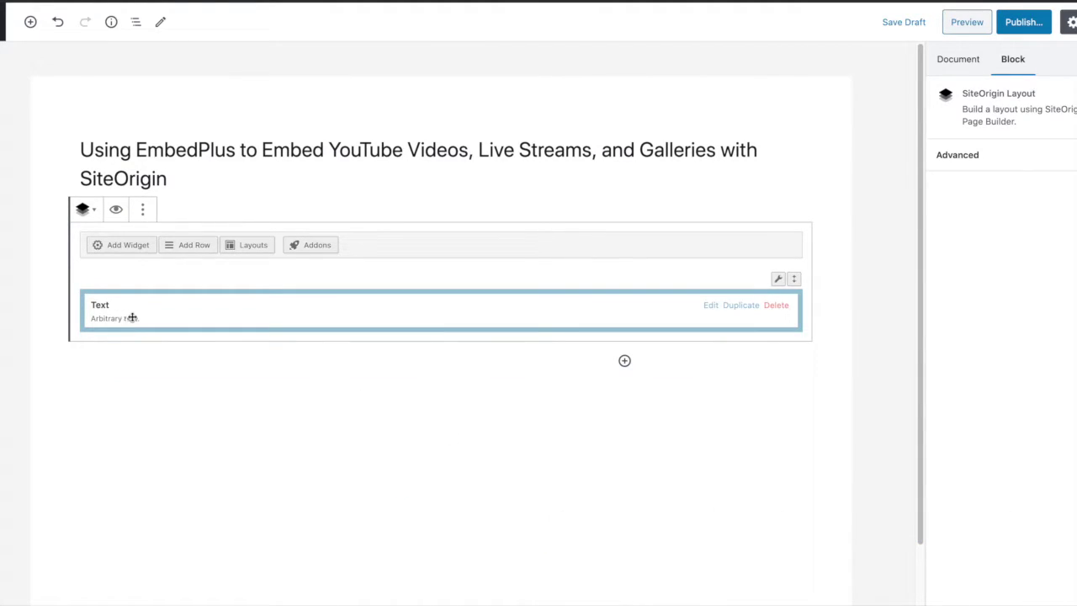
click(709, 309)
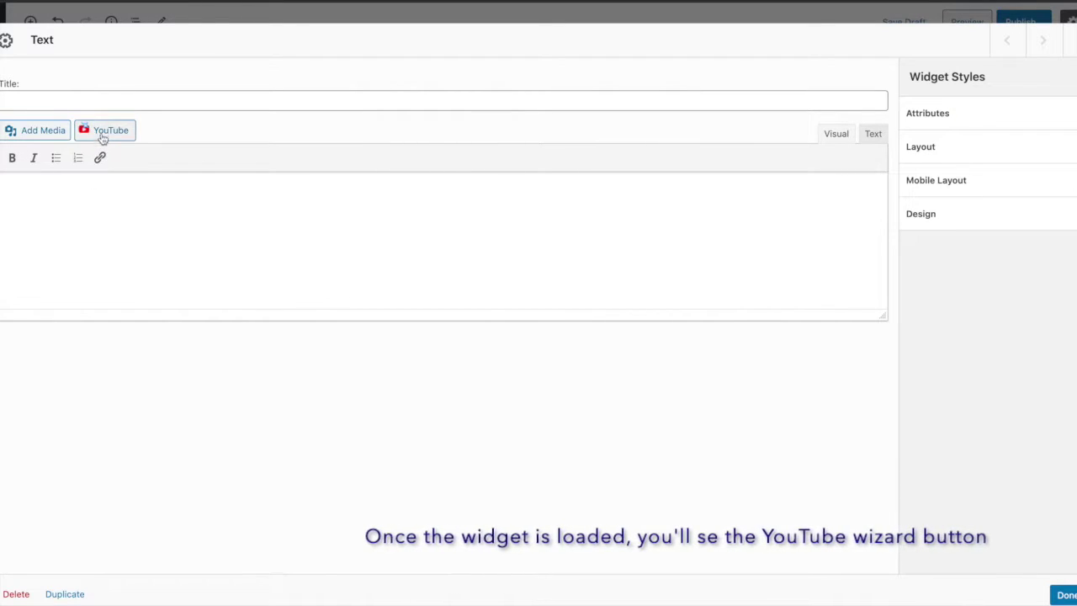
click(116, 132)
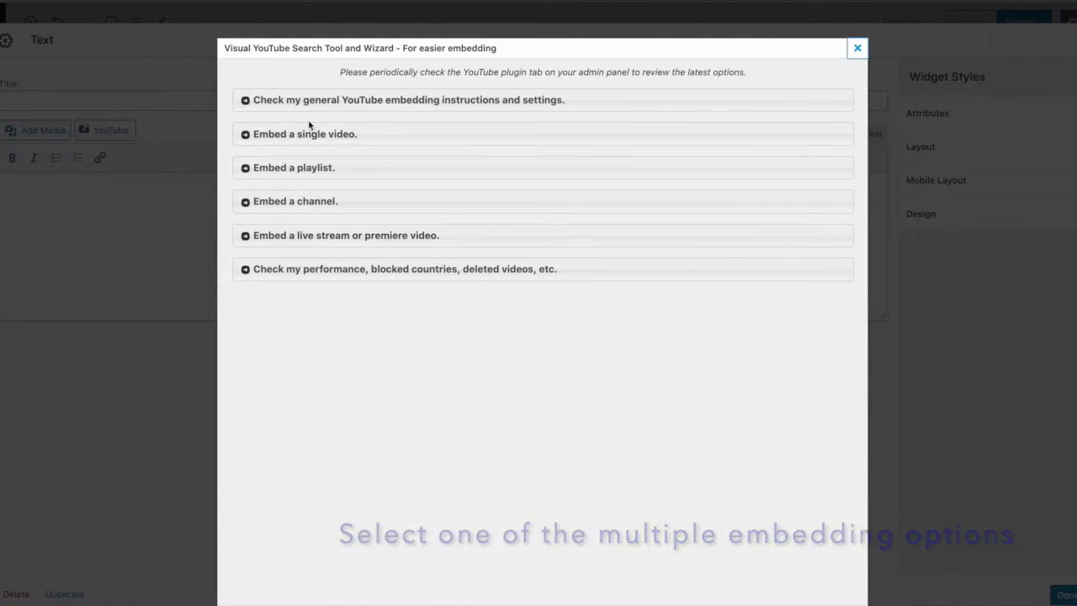
click(309, 138)
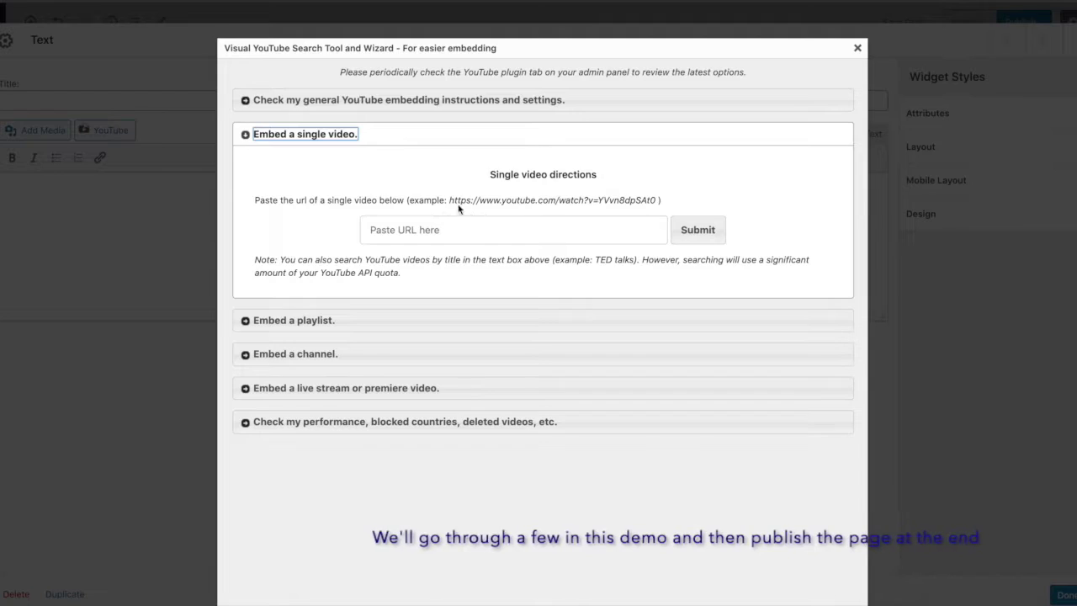
drag(449, 202, 655, 199)
key(ctrl+c)
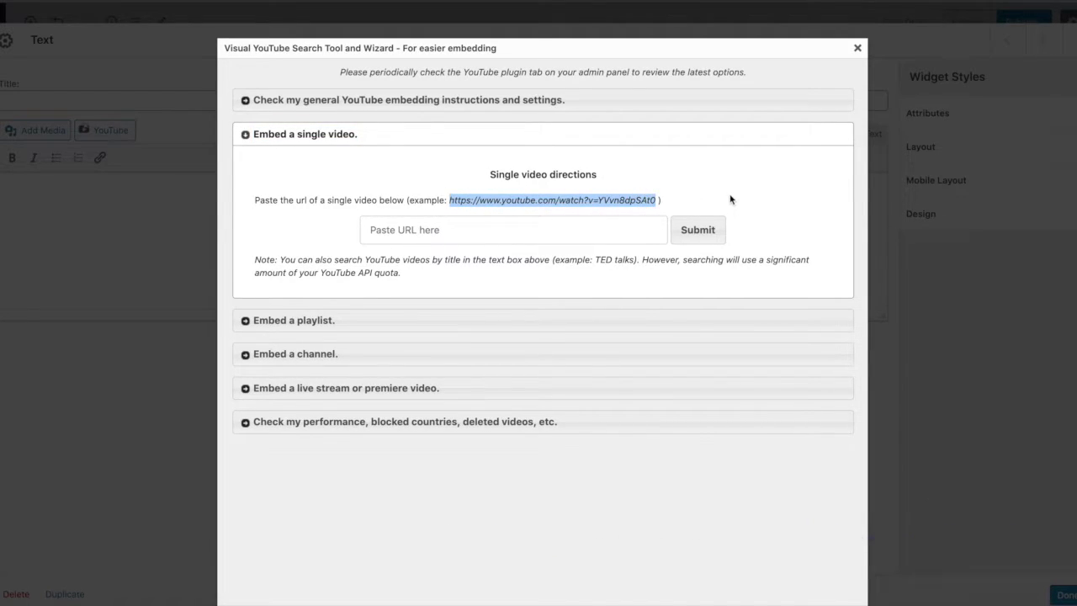
click(563, 229)
key(ctrl+v)
click(698, 230)
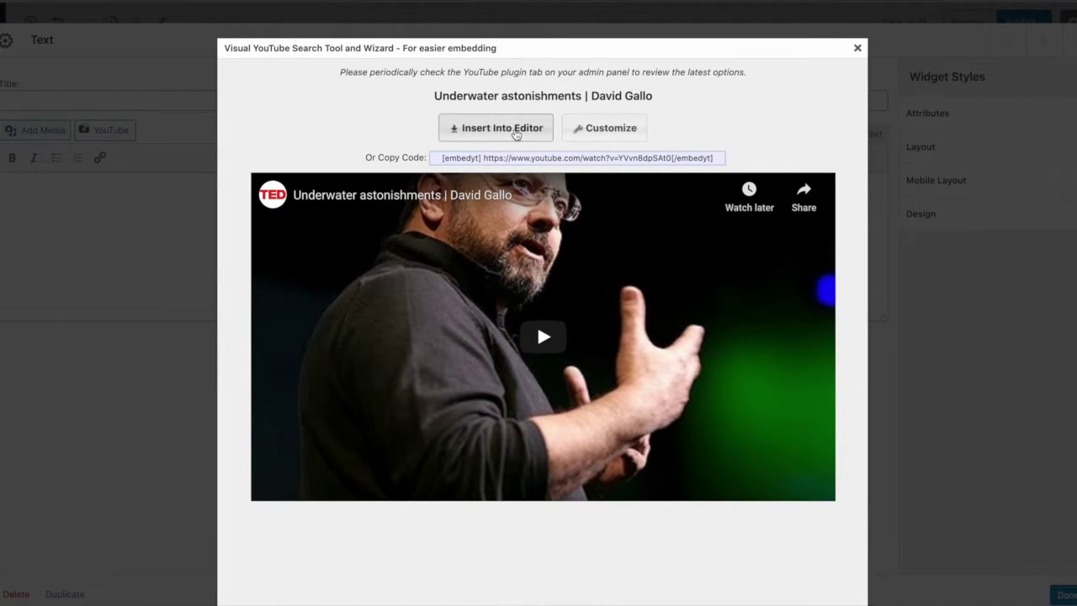
Insert the single video's embed code into the Text widget and finish editing the widget
click(516, 131)
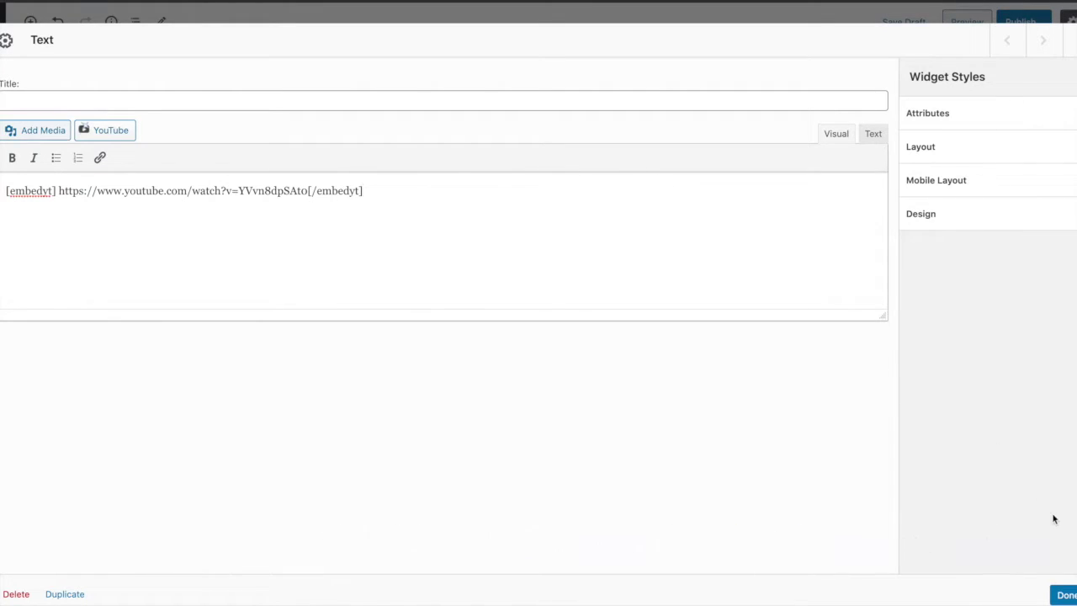
click(1065, 595)
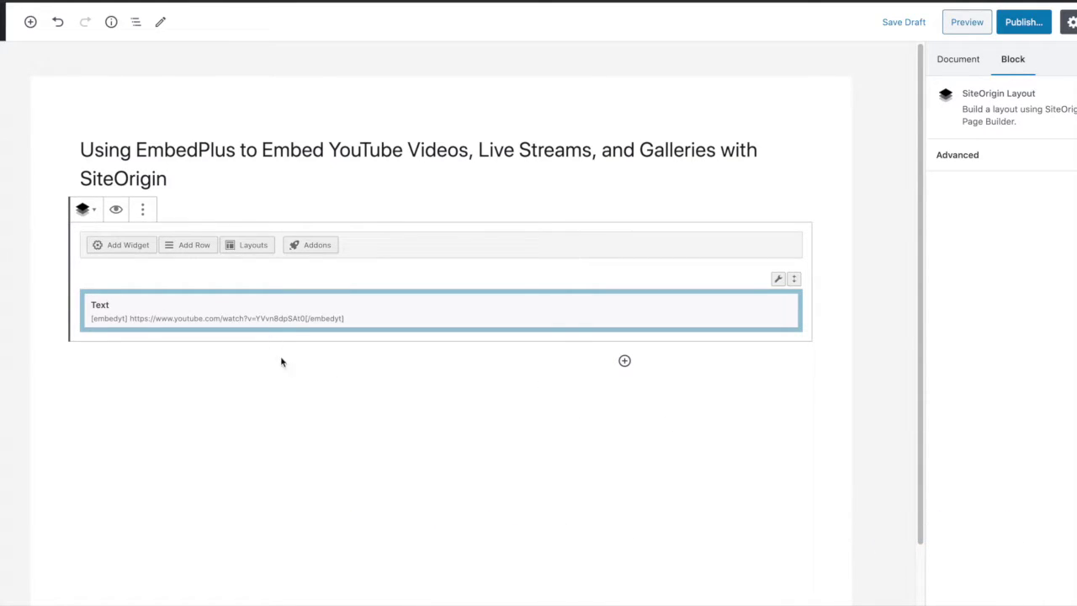
click(304, 407)
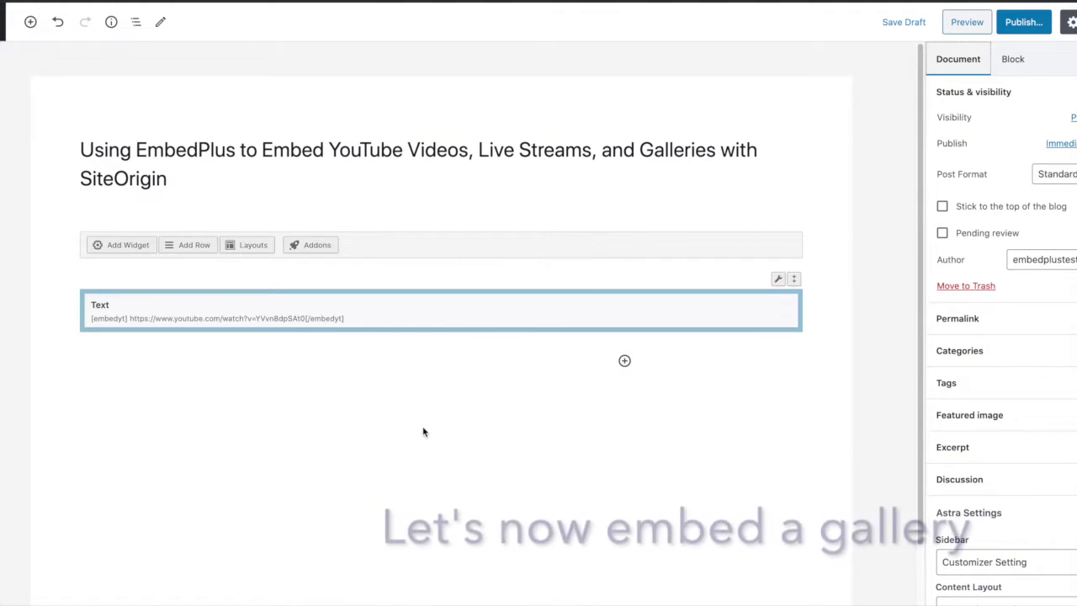
Add a second Text widget to the layout and open it for editing
click(128, 246)
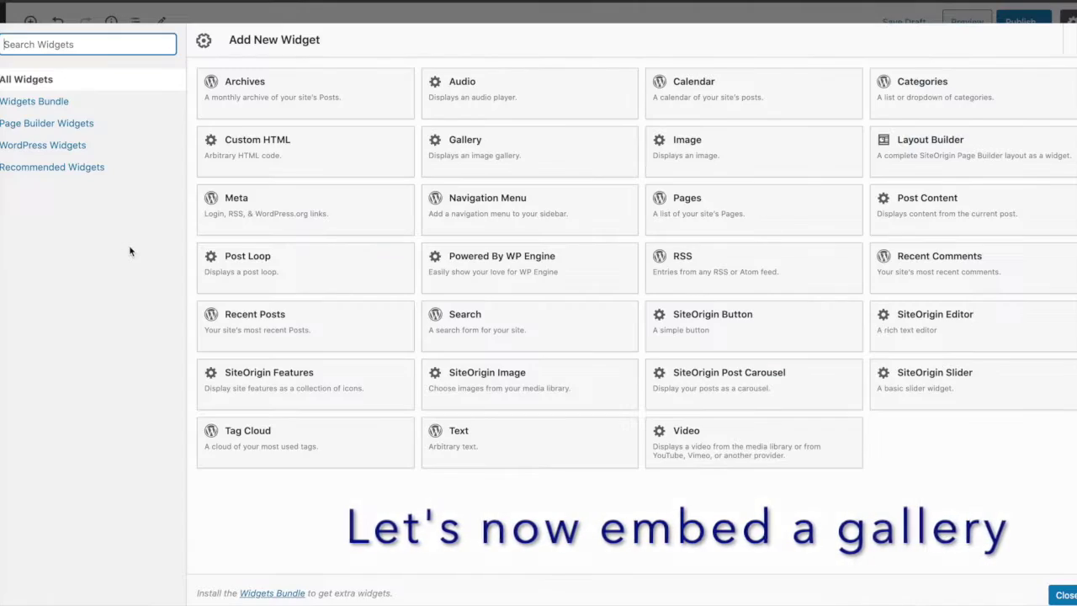
click(482, 452)
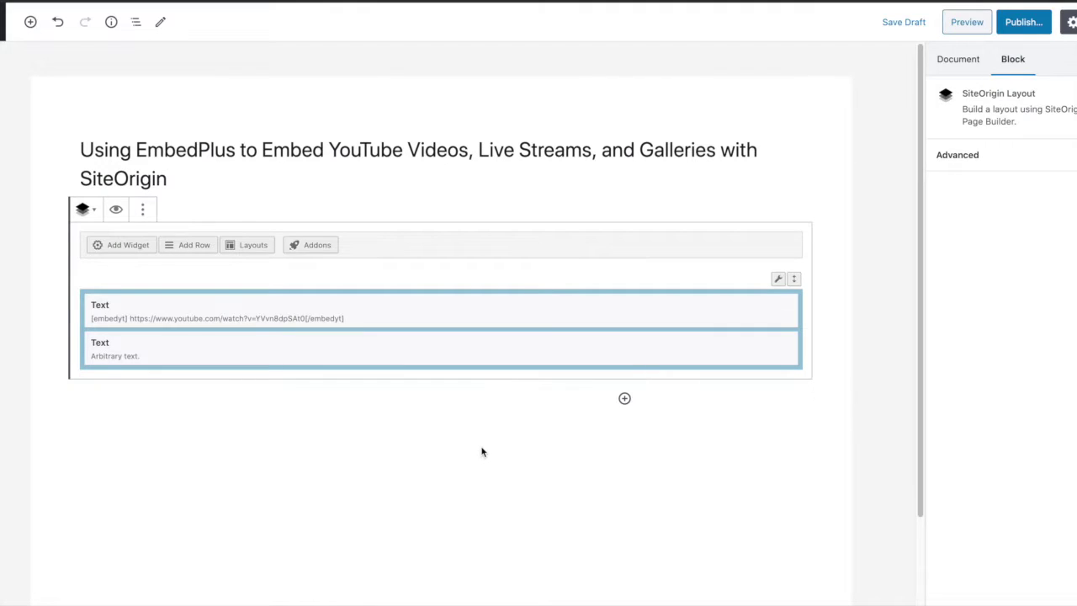
click(199, 349)
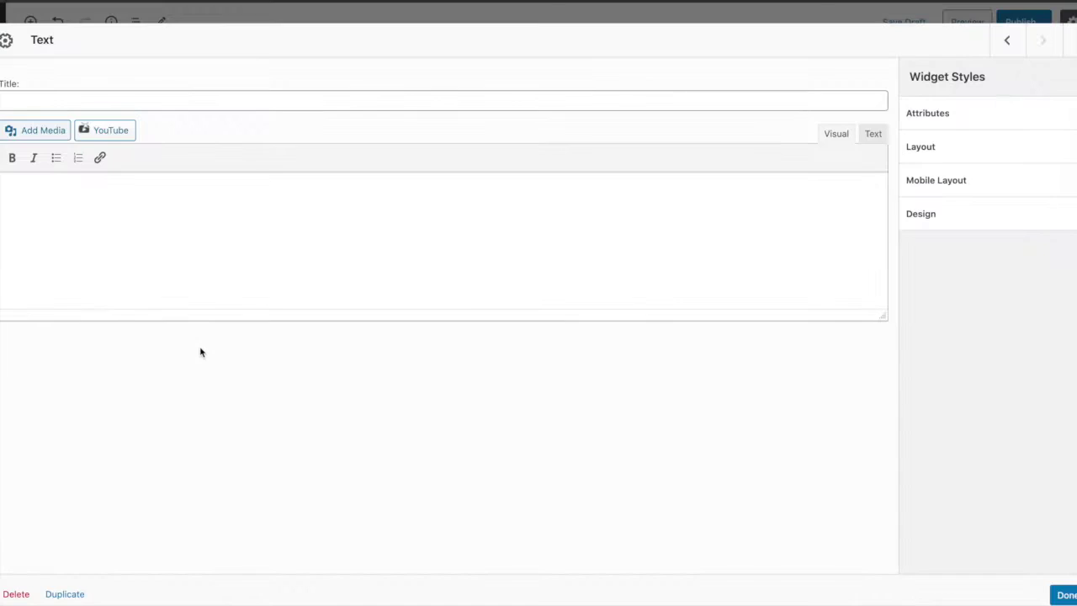
Show the YouTube wizard's gallery layout directions for playlists, and copy the Playlist Embedding playlist's link address from the YouTube channel
click(105, 132)
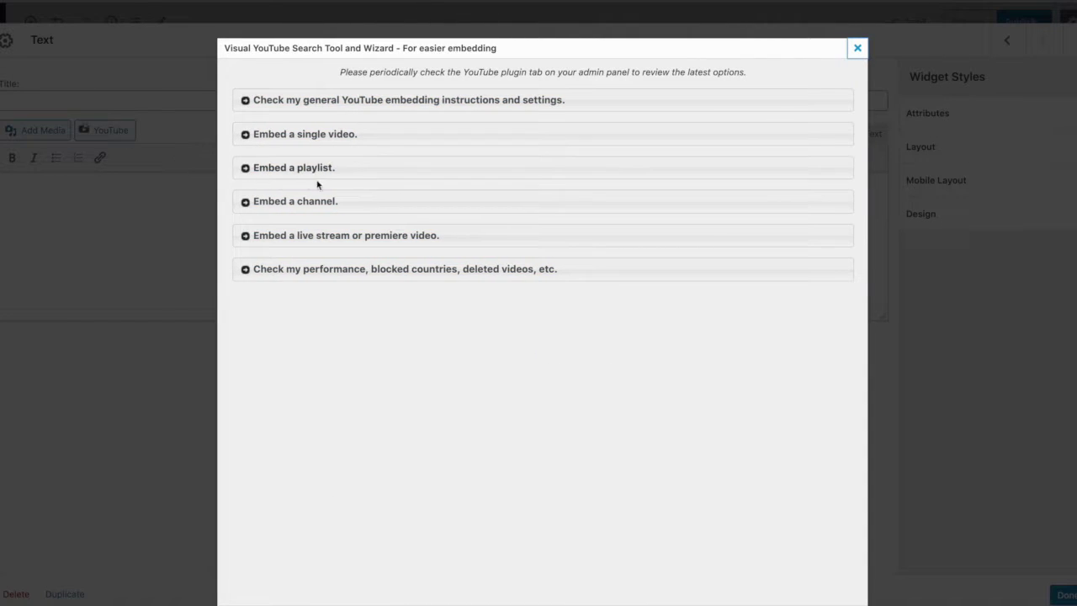
click(311, 171)
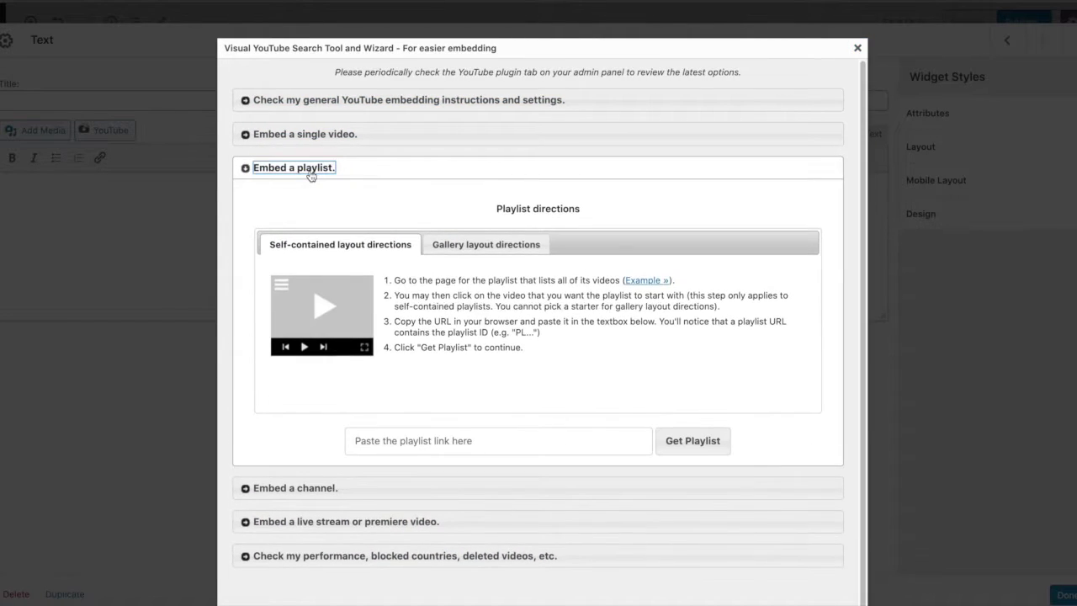
click(468, 250)
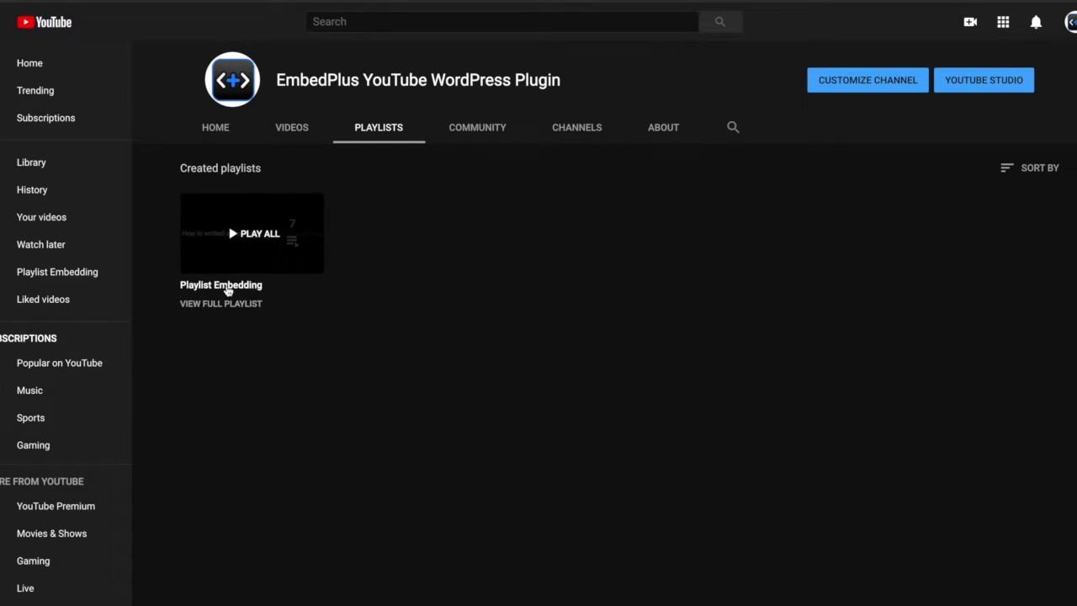
right_click(227, 290)
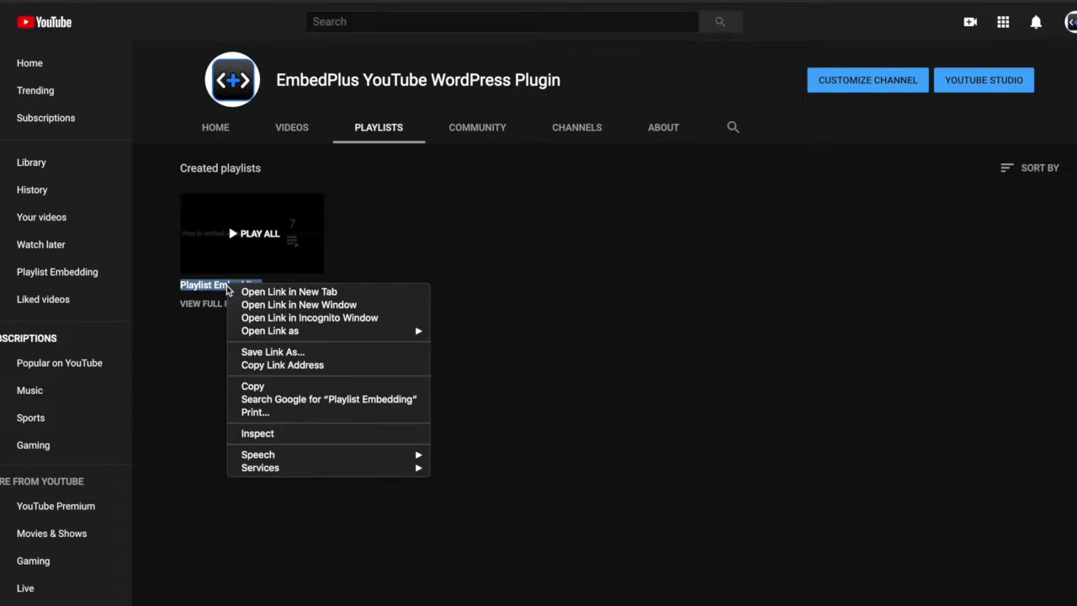
click(290, 365)
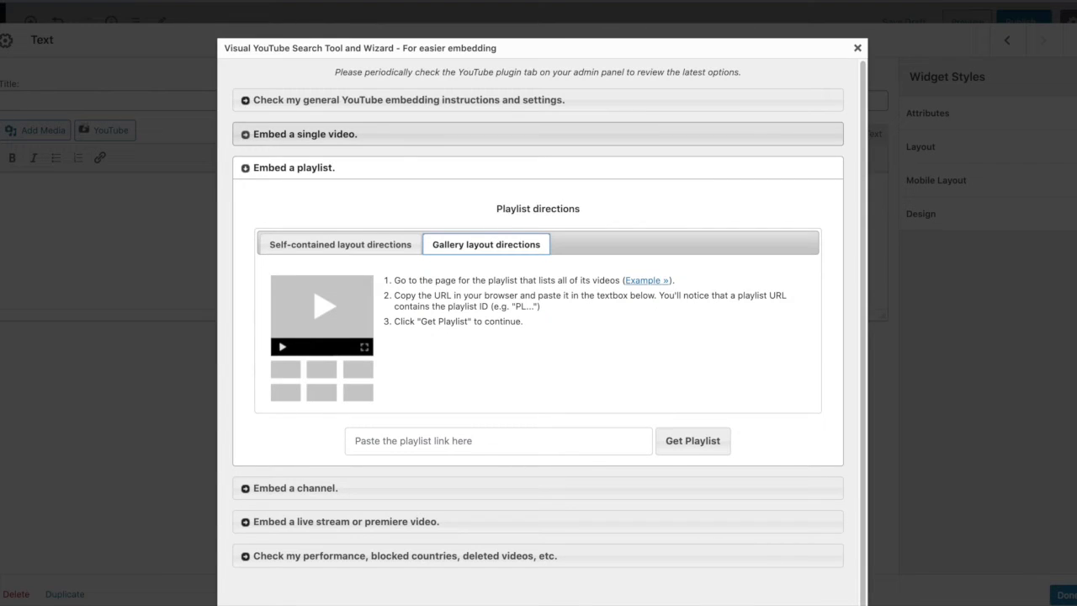
Paste the copied playlist link into the wizard, check the URL through its list ID, and get the playlist
click(396, 444)
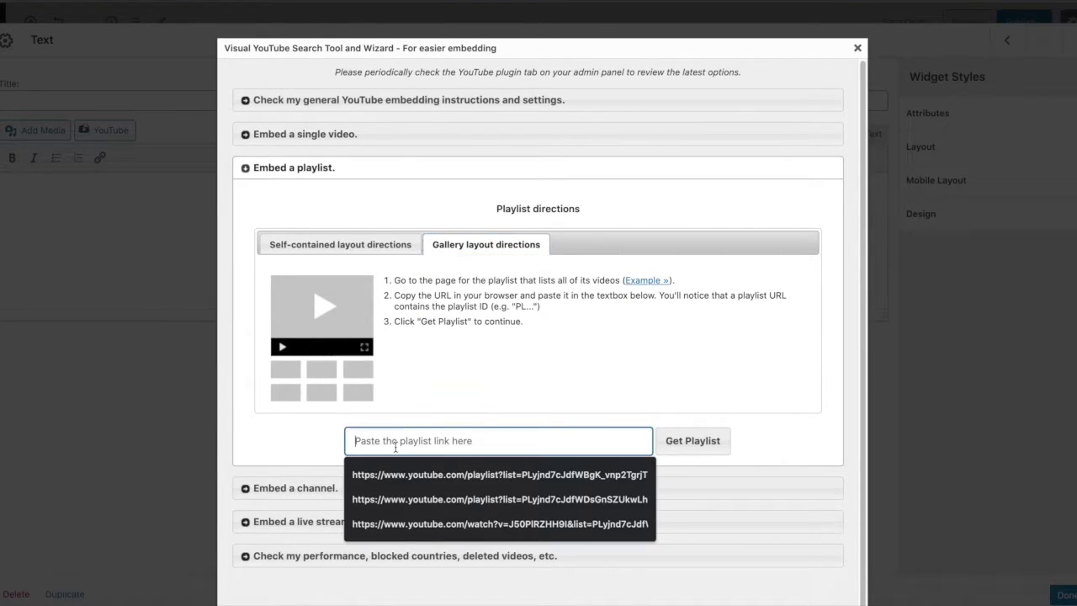
key(ctrl+v)
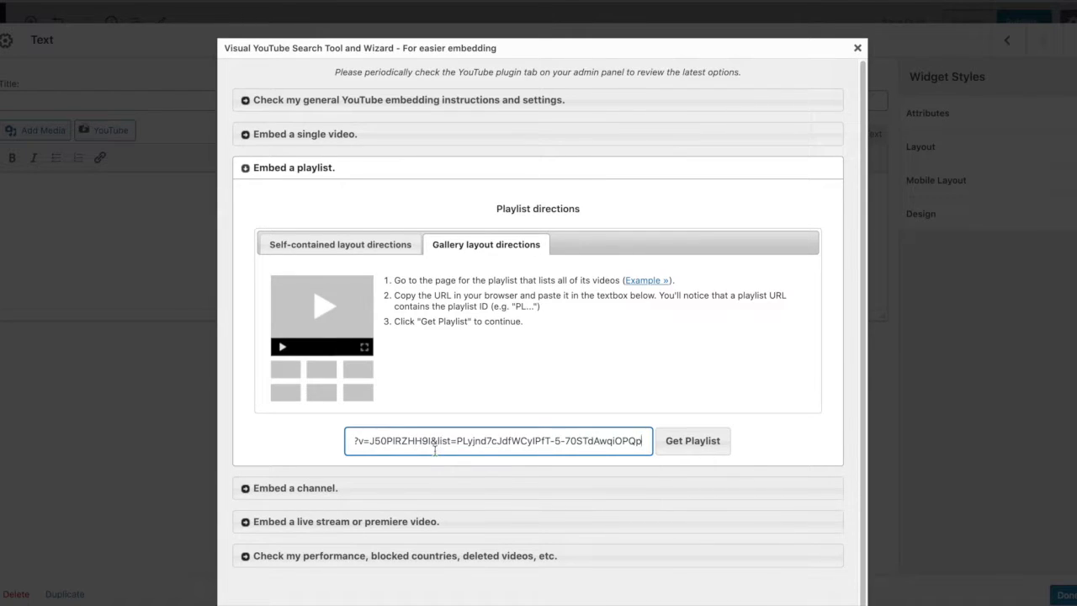
key(Left)
key(Left)
key(Left)
key(Left)
key(Left)
key(Left)
key(Left)
key(Left)
key(Left)
key(Left)
key(Left)
key(Left)
key(Left)
key(Left)
key(Left)
key(Left)
key(Left)
key(Left)
key(Left)
key(Left)
key(Right)
key(Right)
key(Right)
key(Right)
key(Right)
key(Right)
key(Right)
key(Right)
key(Right)
key(Right)
key(Right)
key(Right)
key(Right)
key(Right)
key(Right)
key(Right)
key(Right)
key(Right)
key(Right)
key(Right)
click(680, 439)
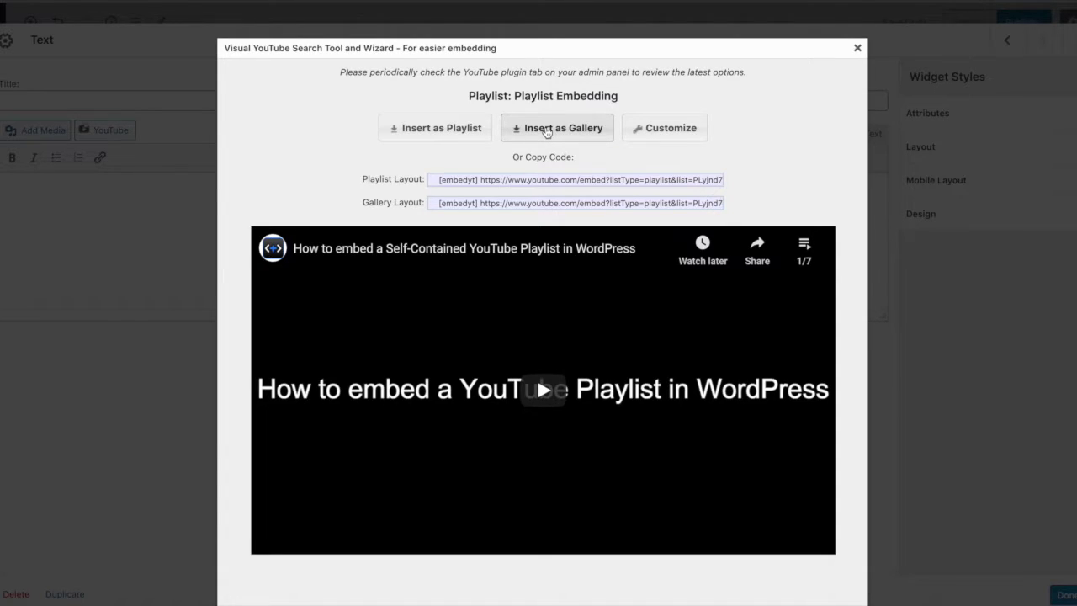
Customize the playlist embed and set its layout to Gallery - Horizontal Slider
click(683, 129)
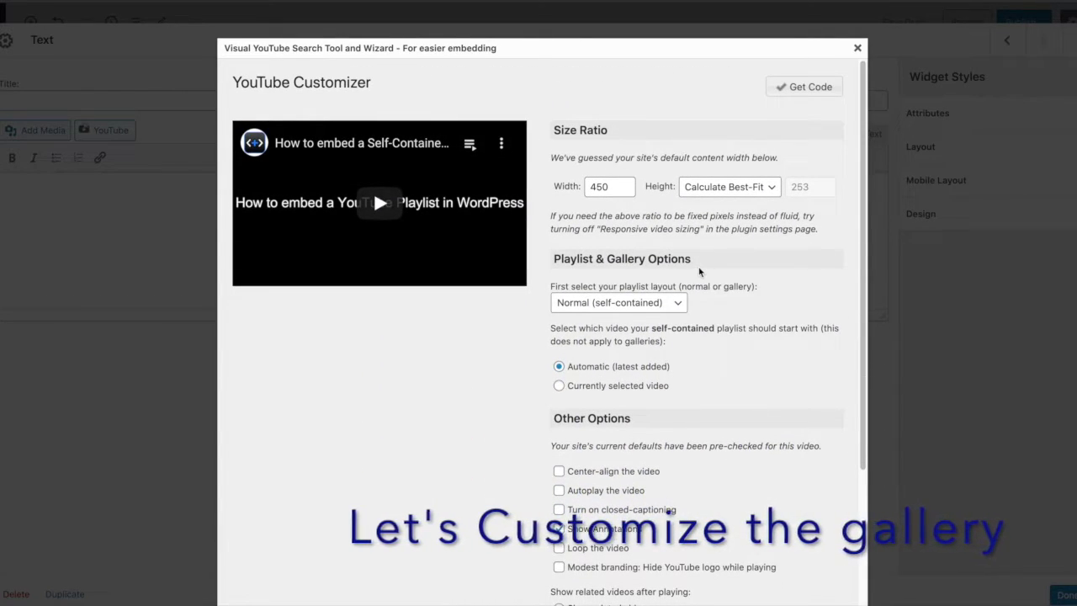
scroll(699, 271, down, 2)
click(627, 247)
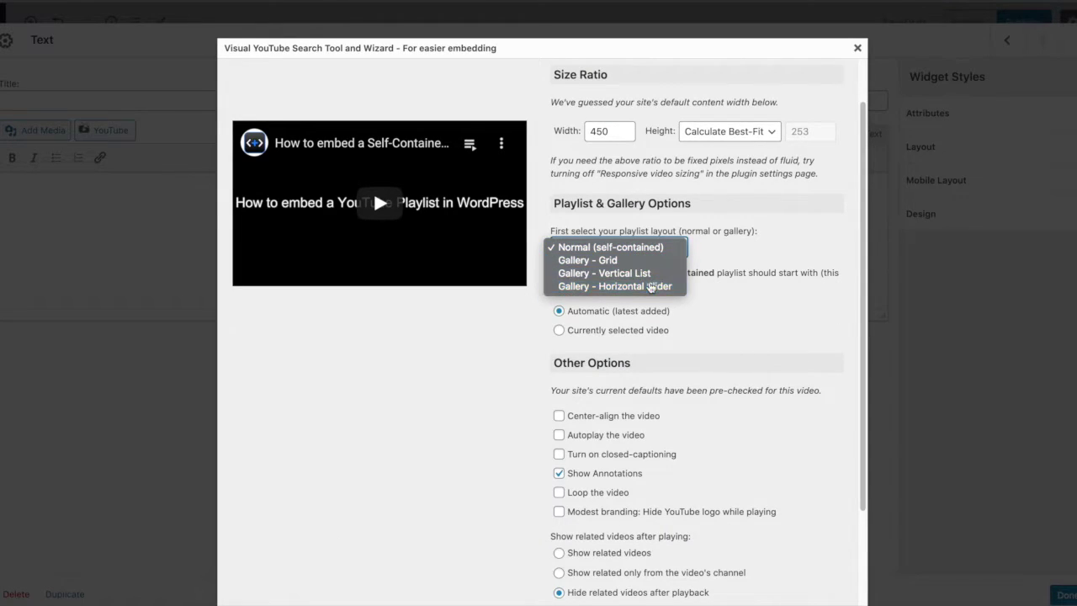
click(651, 287)
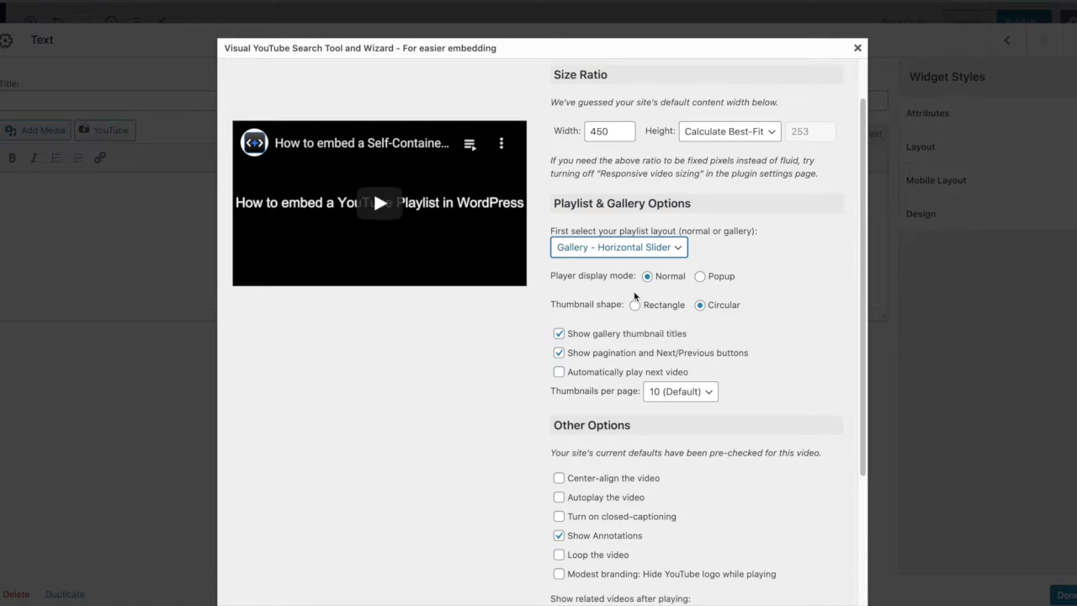
Set the gallery to 5 thumbnails per page with Rectangle as the thumbnail shape
scroll(635, 298, down, 2)
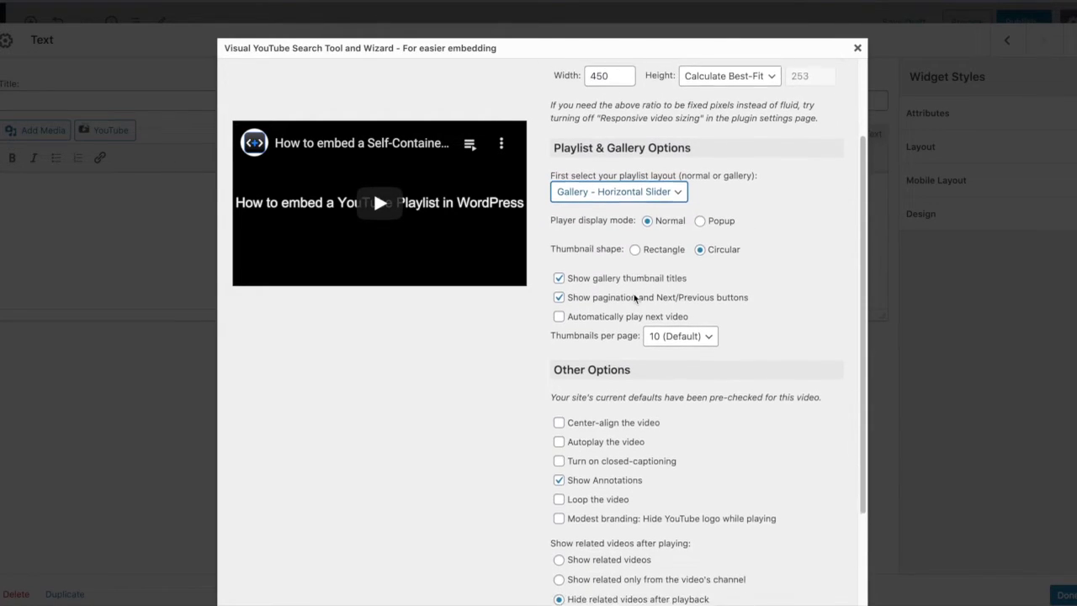
click(669, 305)
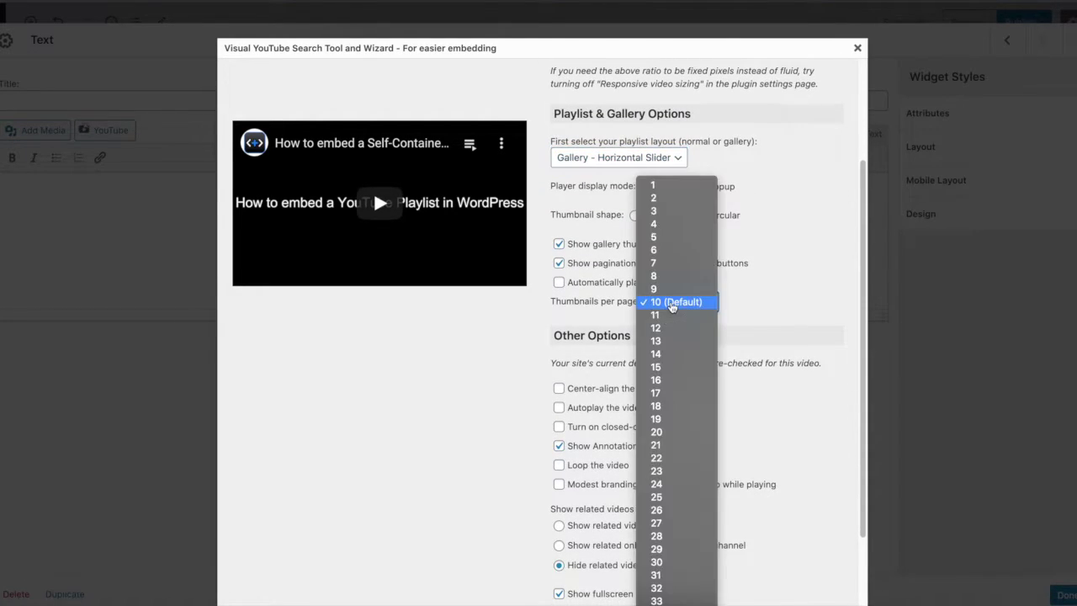
click(657, 240)
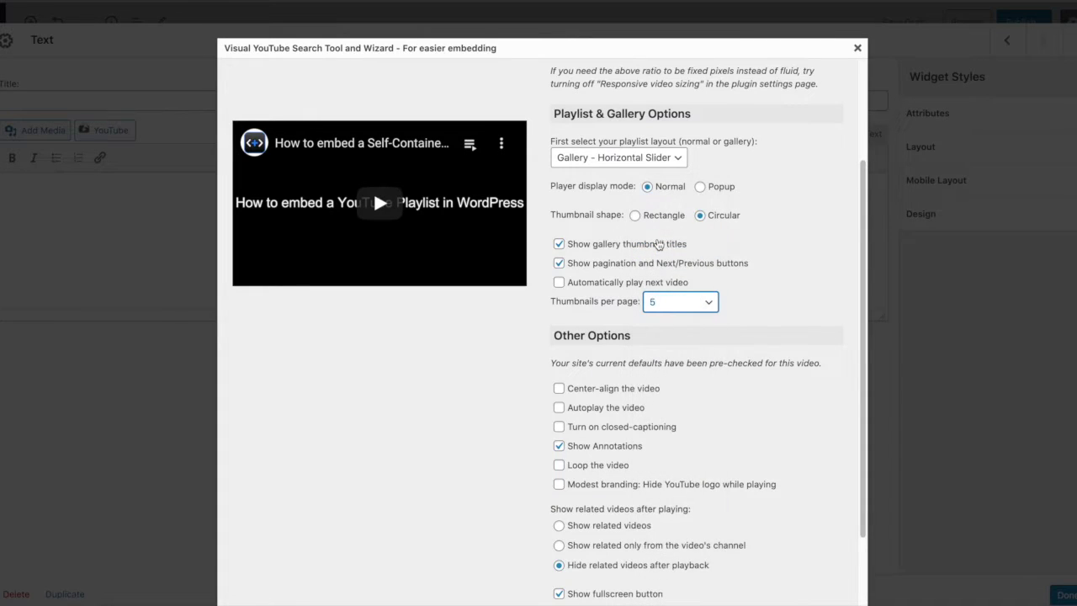
scroll(694, 341, down, 1)
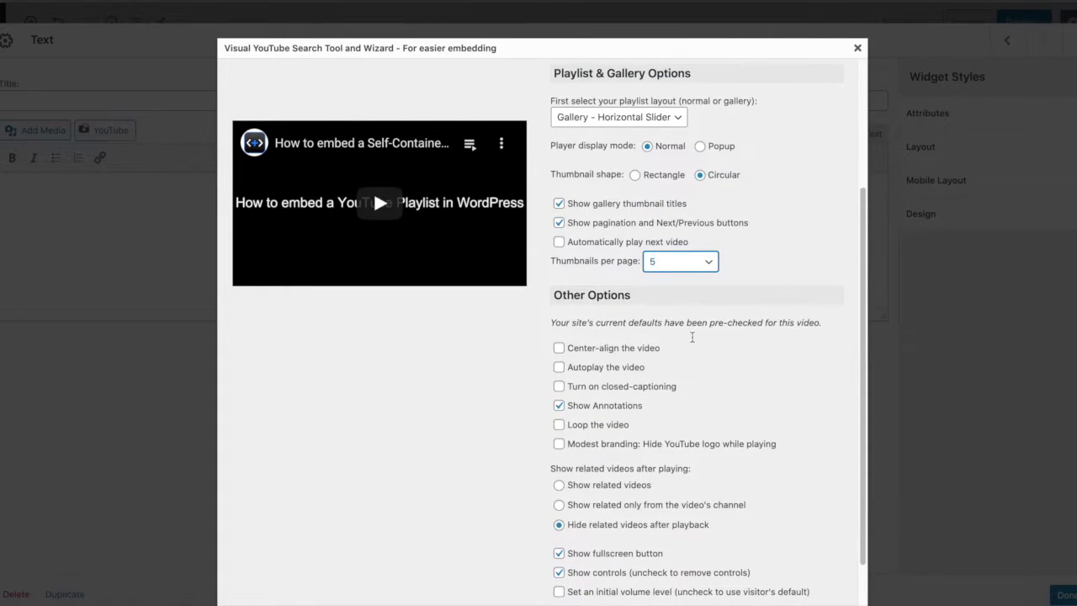
scroll(694, 342, down, 1)
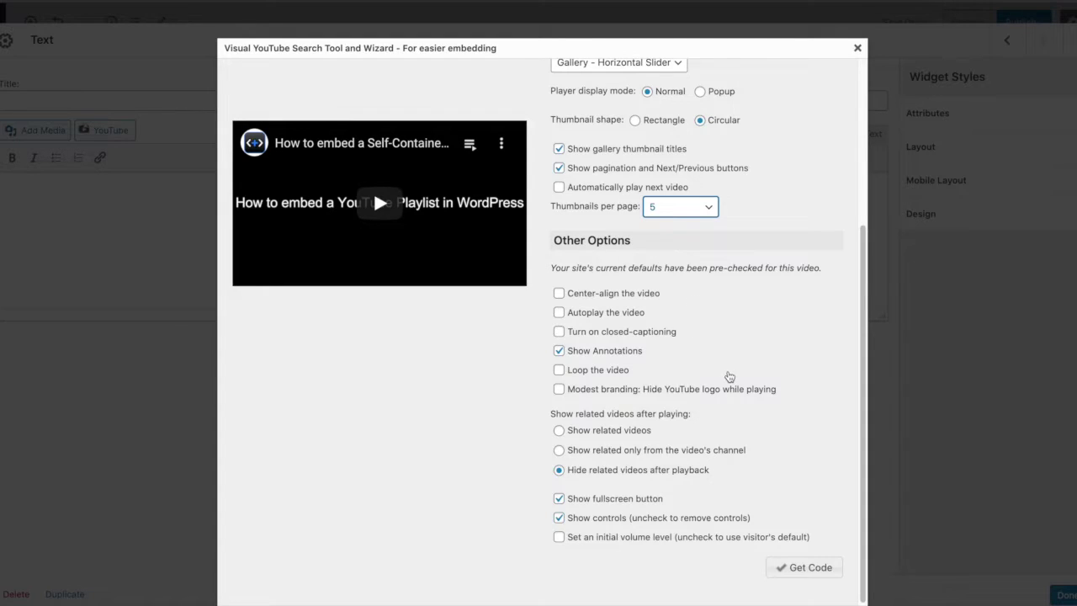
click(635, 121)
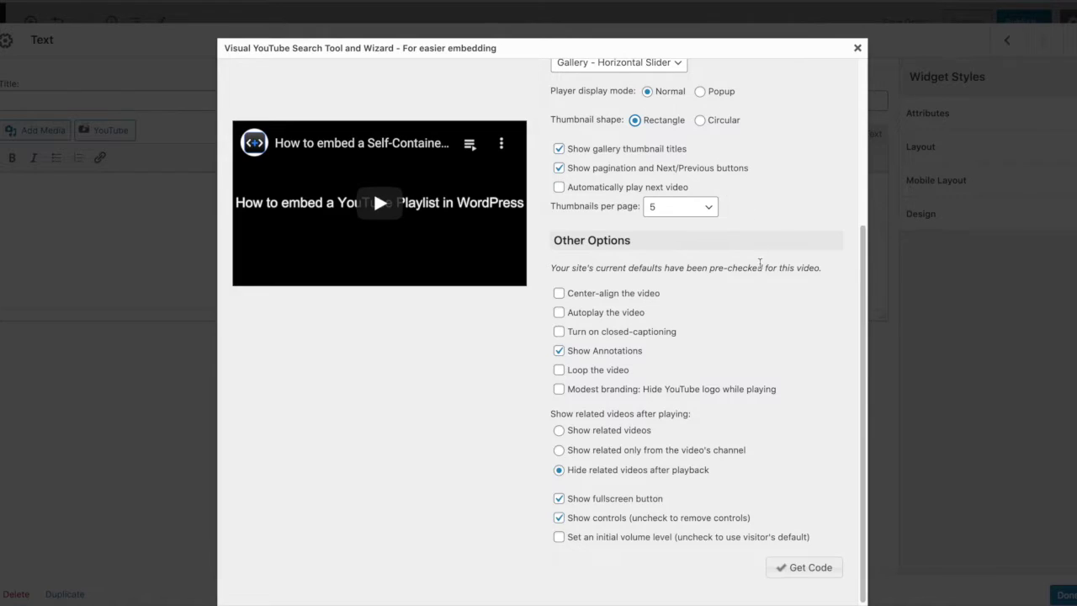
scroll(759, 263, up, 2)
scroll(760, 263, down, 2)
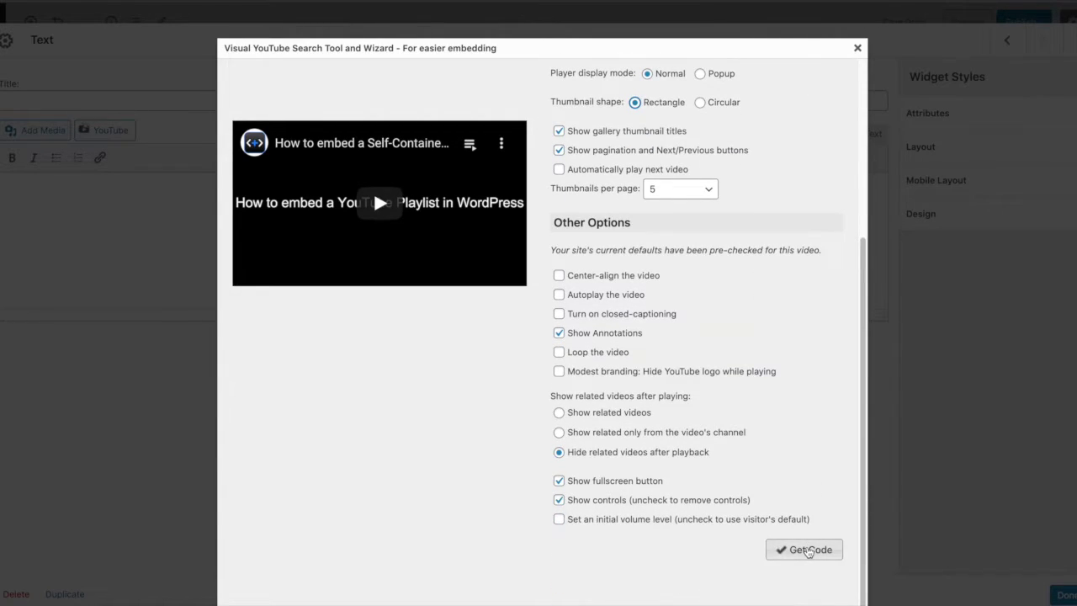
Generate the customized gallery's embed code, insert it into the second Text widget, and finish editing the widget
click(808, 551)
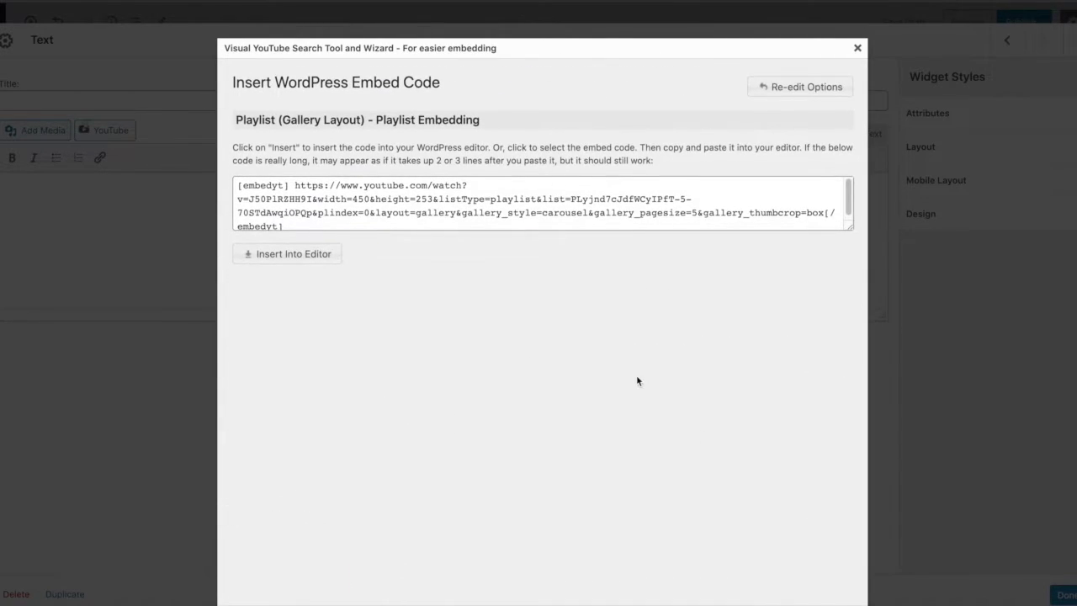
click(292, 256)
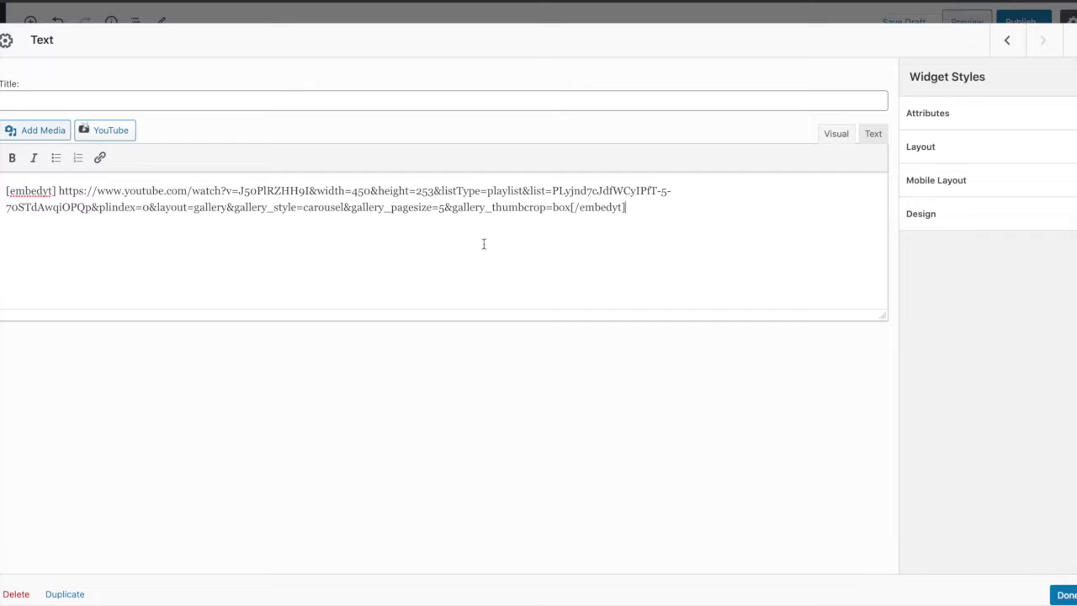
click(1065, 594)
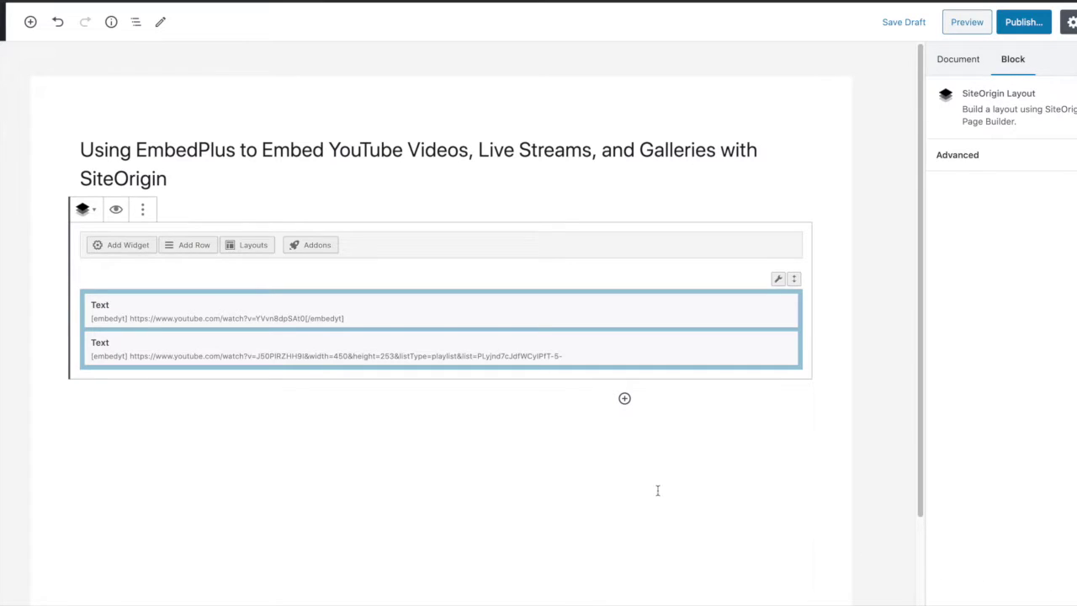
Add a third Text widget to the layout, edit it, and open the YouTube wizard's options for embedding a channel
click(121, 246)
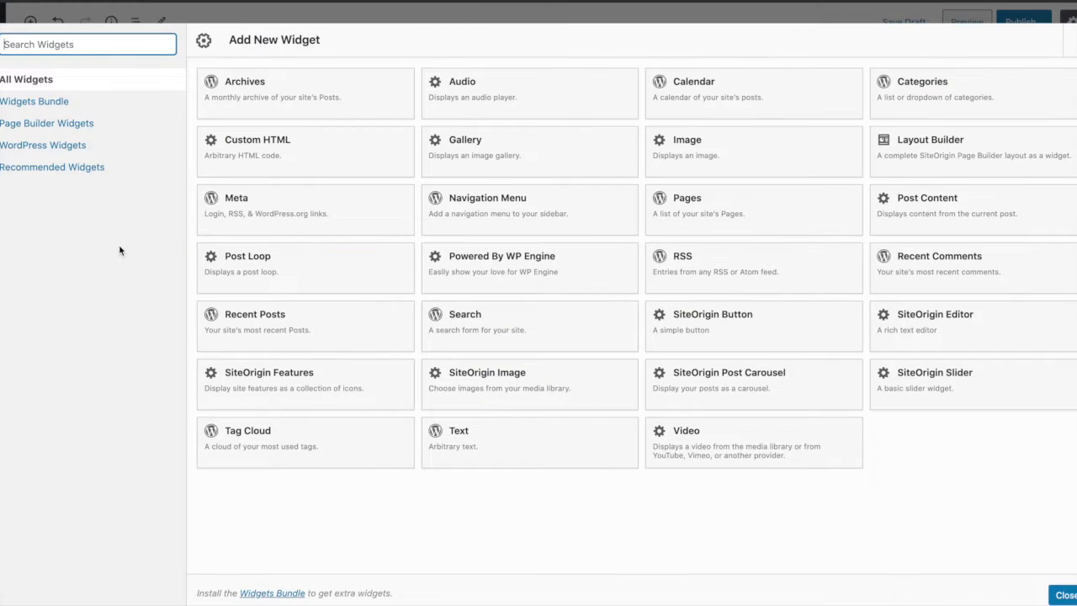
click(474, 444)
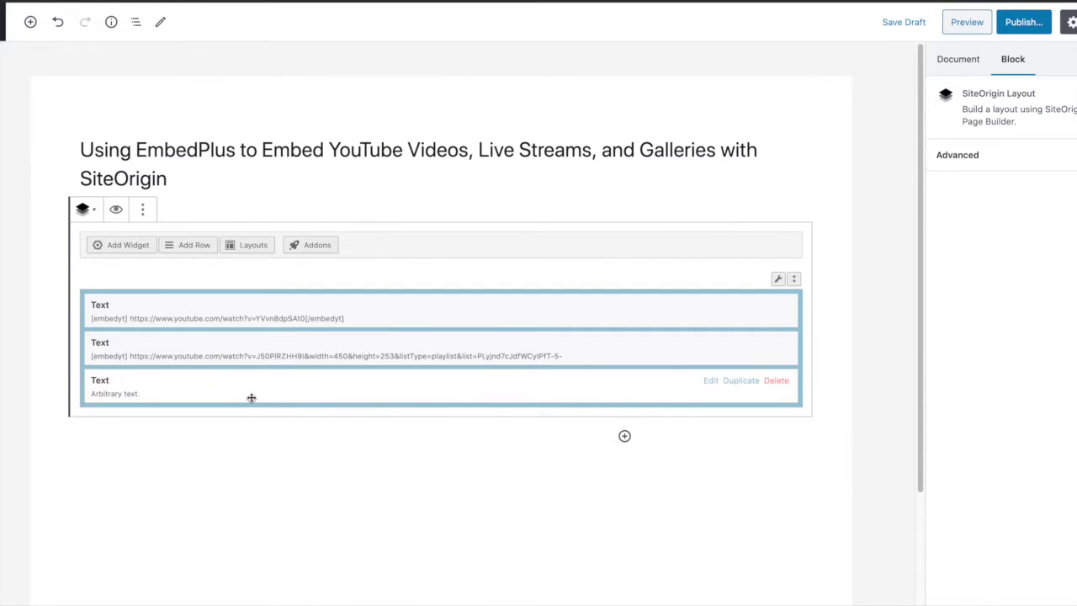
click(710, 381)
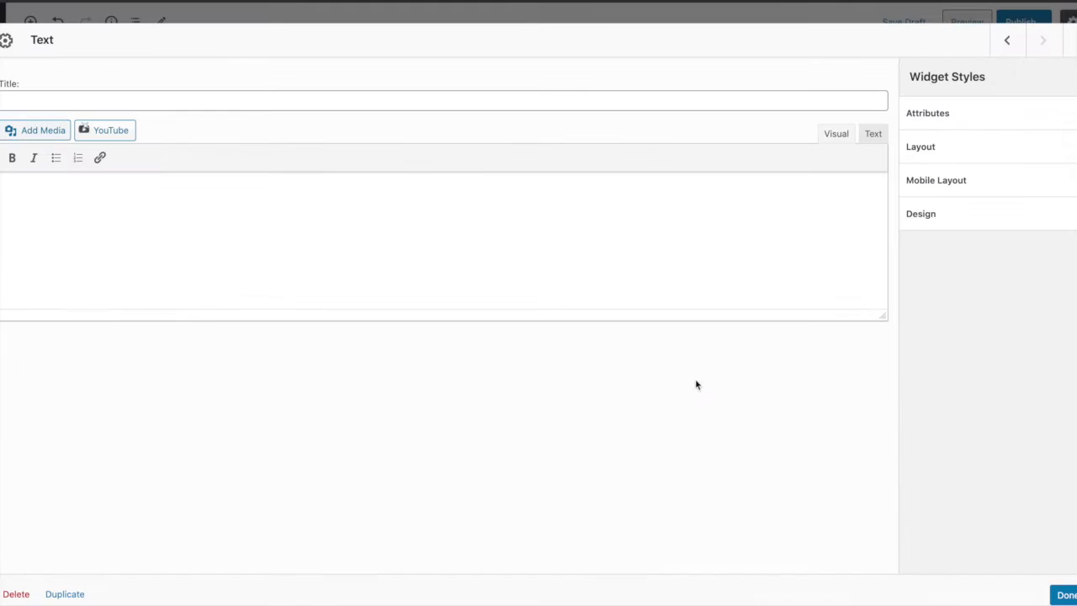
click(112, 131)
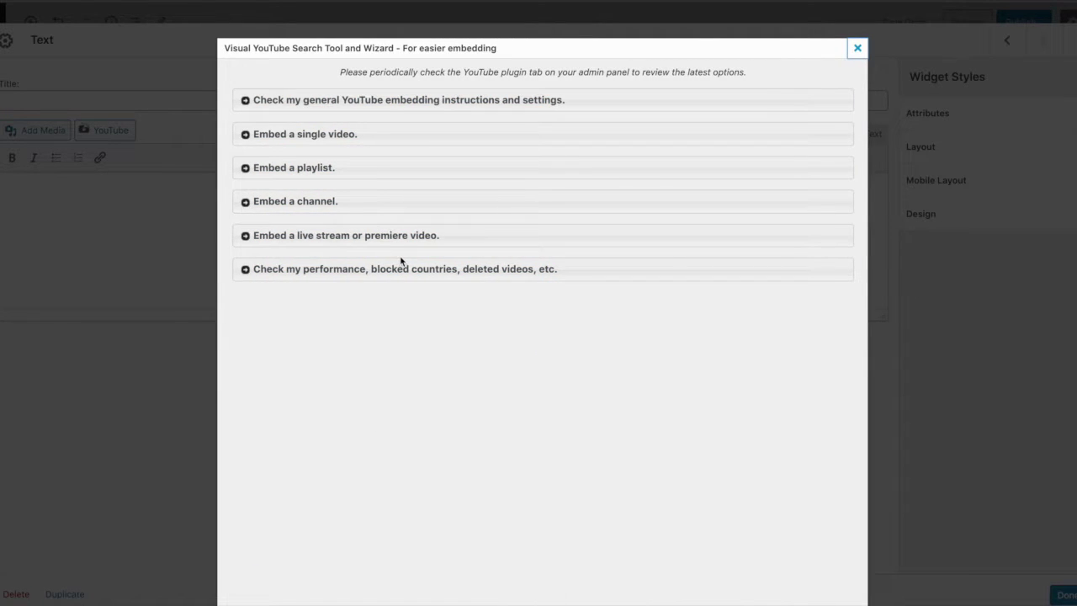
click(334, 209)
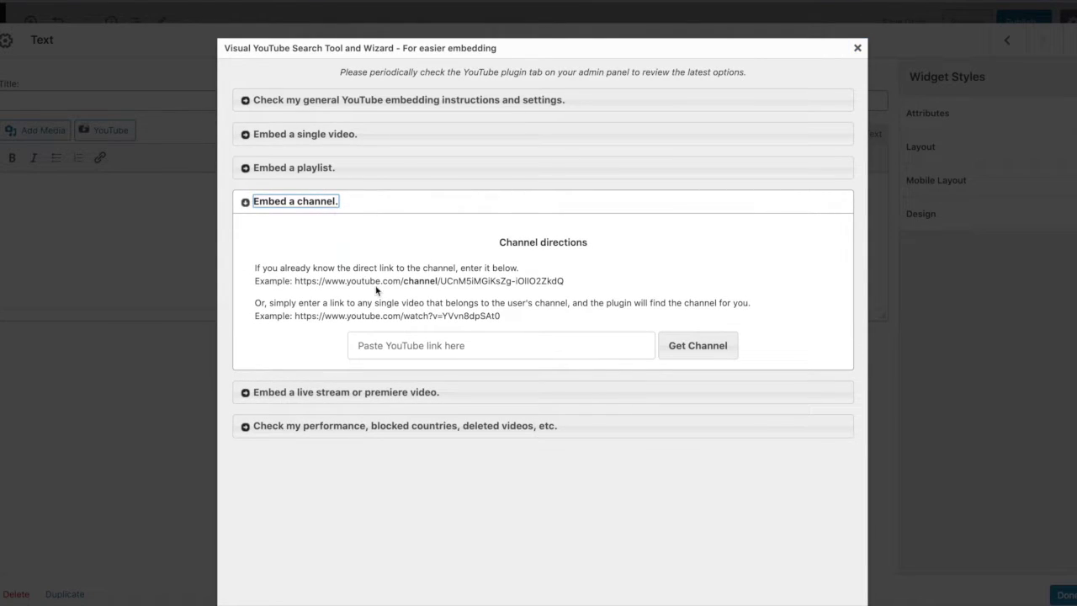
Copy the example direct channel link from the channel directions into the link field and get the channel
drag(295, 281, 565, 284)
key(ctrl+c)
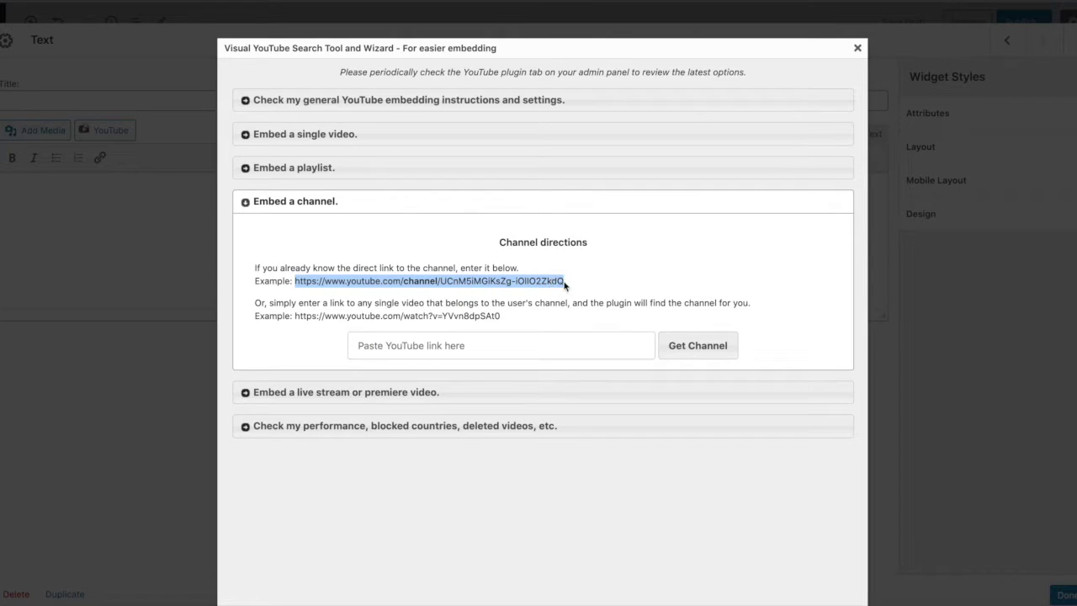
click(472, 337)
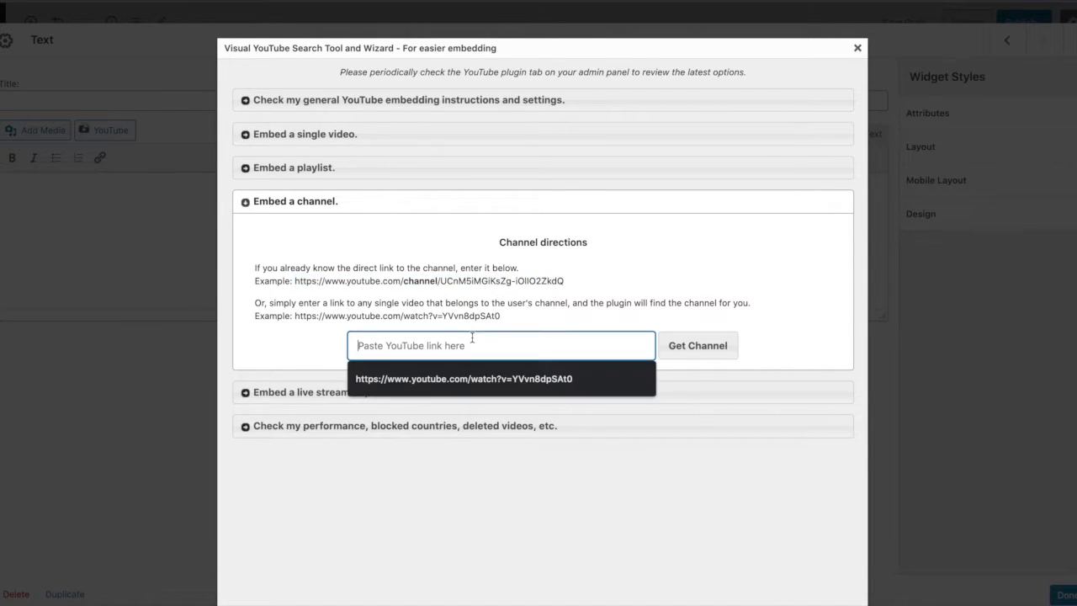
key(ctrl+v)
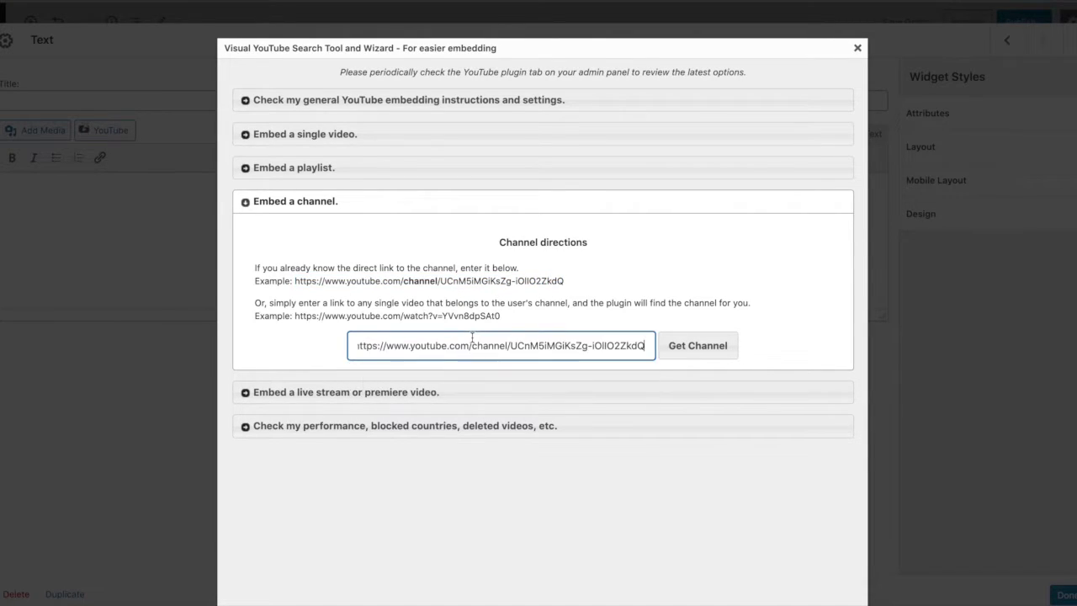
click(707, 346)
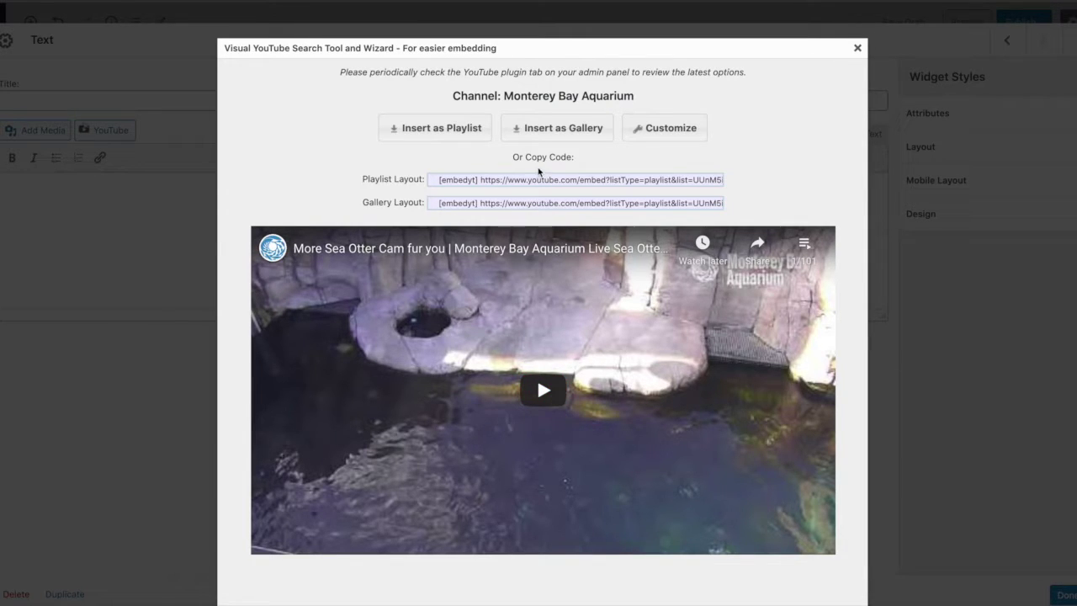
Customize the channel embed with the Gallery - Grid layout and Popup as the player display mode
click(643, 140)
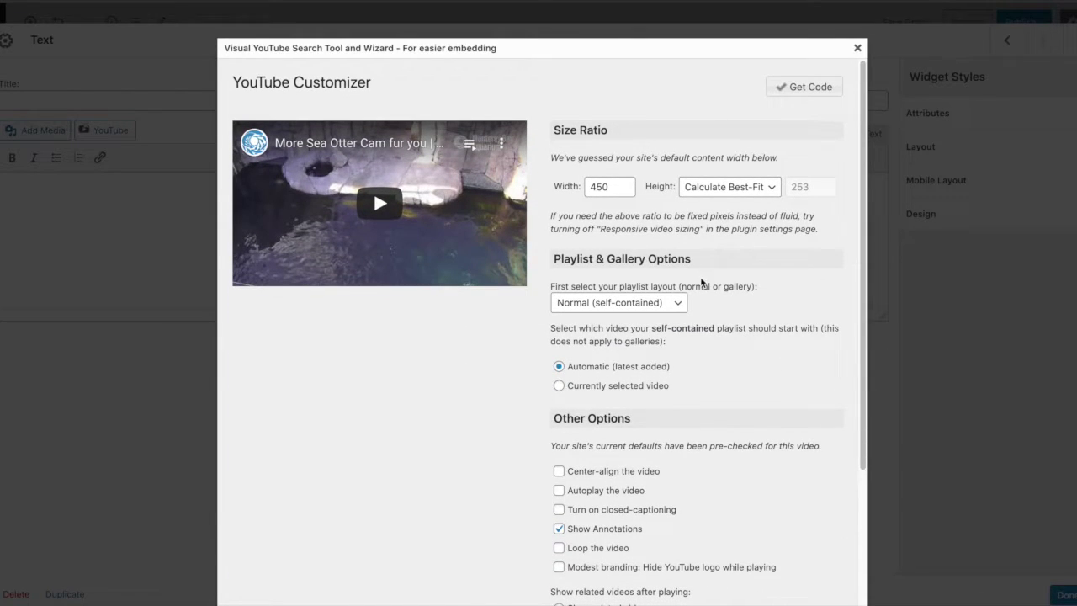
scroll(727, 306, down, 1)
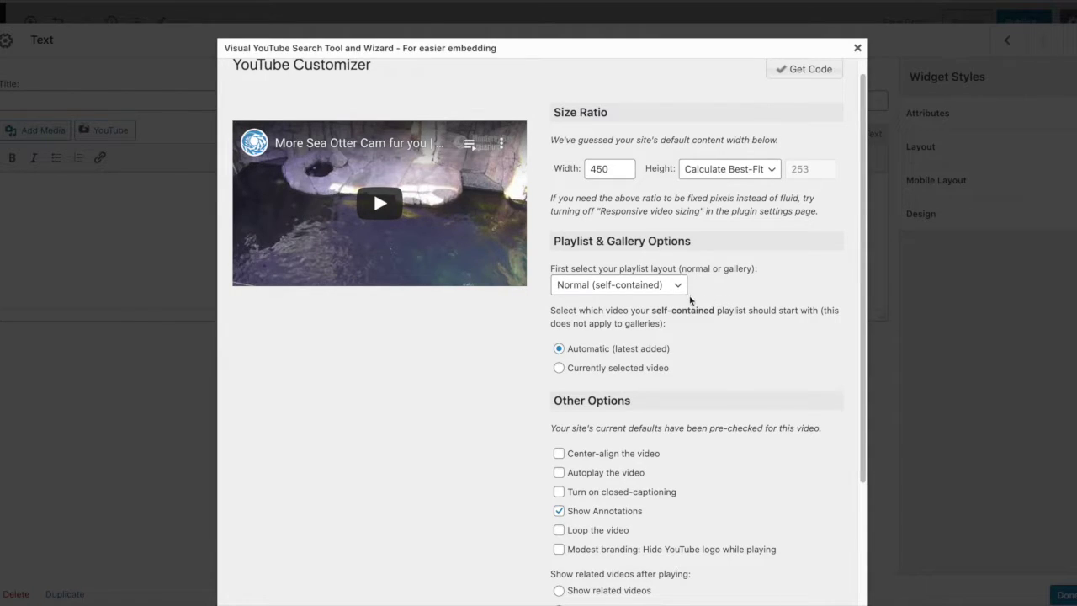
scroll(698, 294, down, 1)
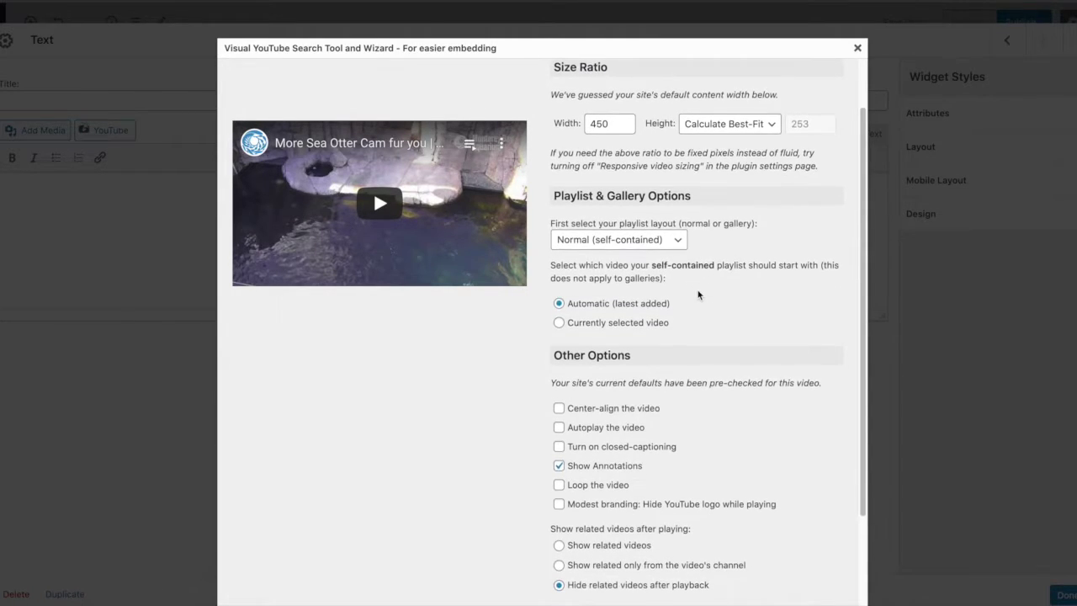
click(664, 242)
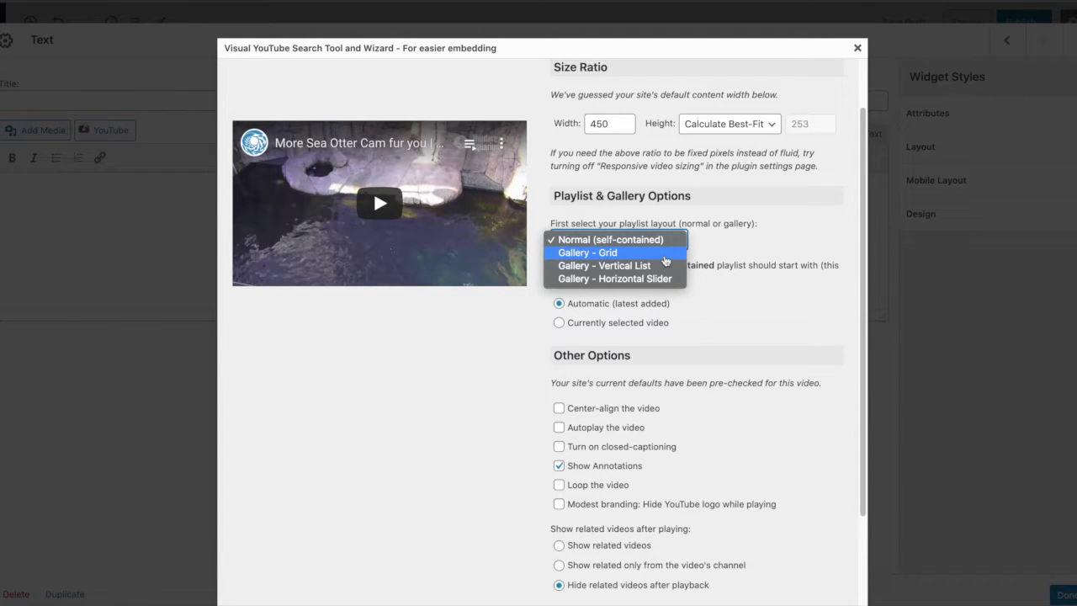
click(665, 253)
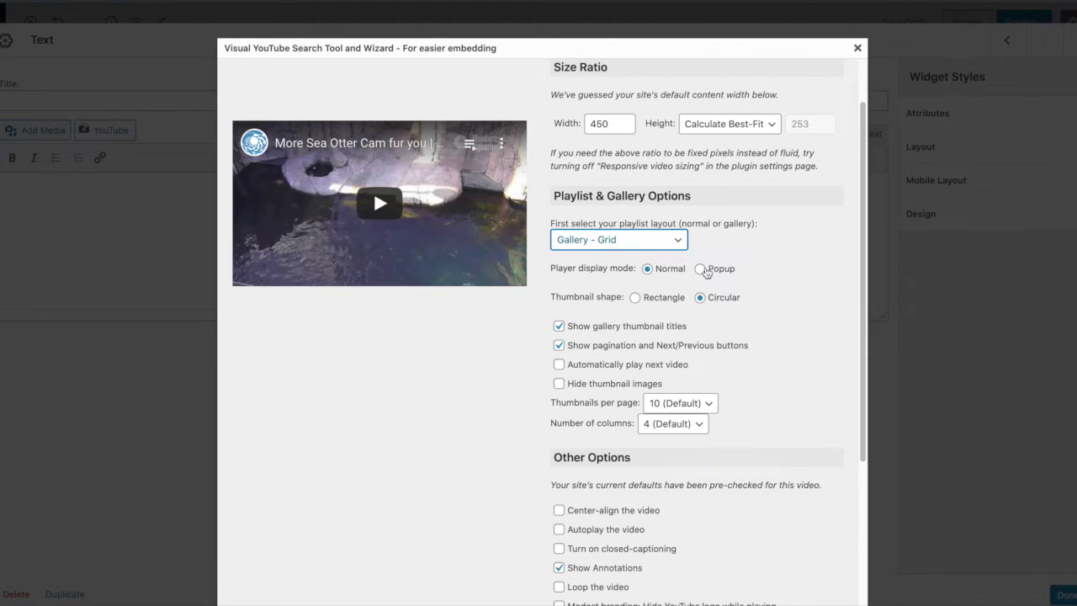
click(700, 270)
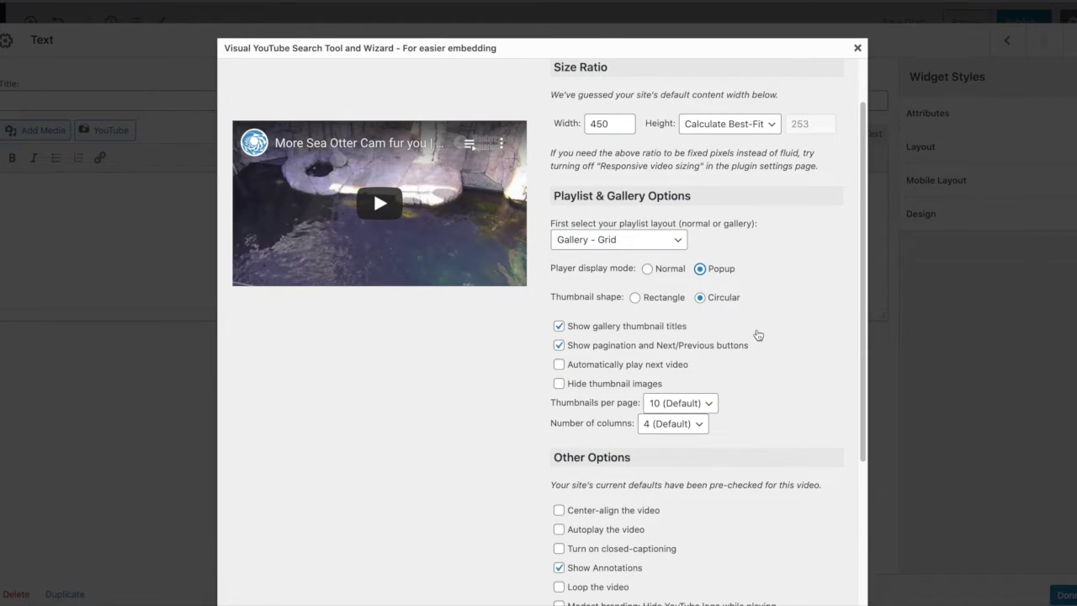
Generate the channel gallery's embed code, insert it into the third Text widget, and finish editing the widget
scroll(756, 332, down, 5)
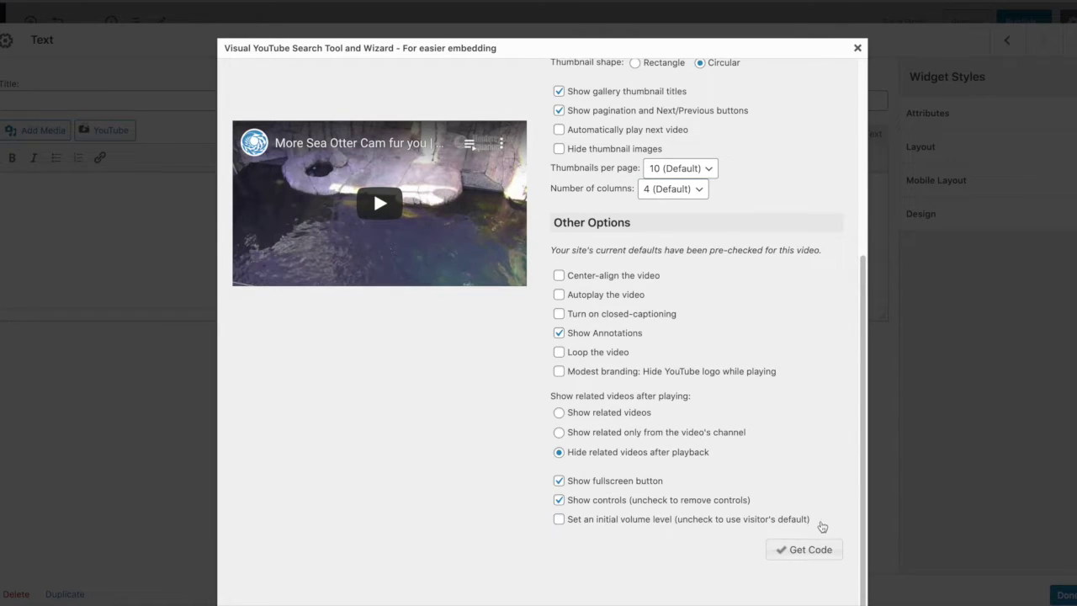
click(803, 555)
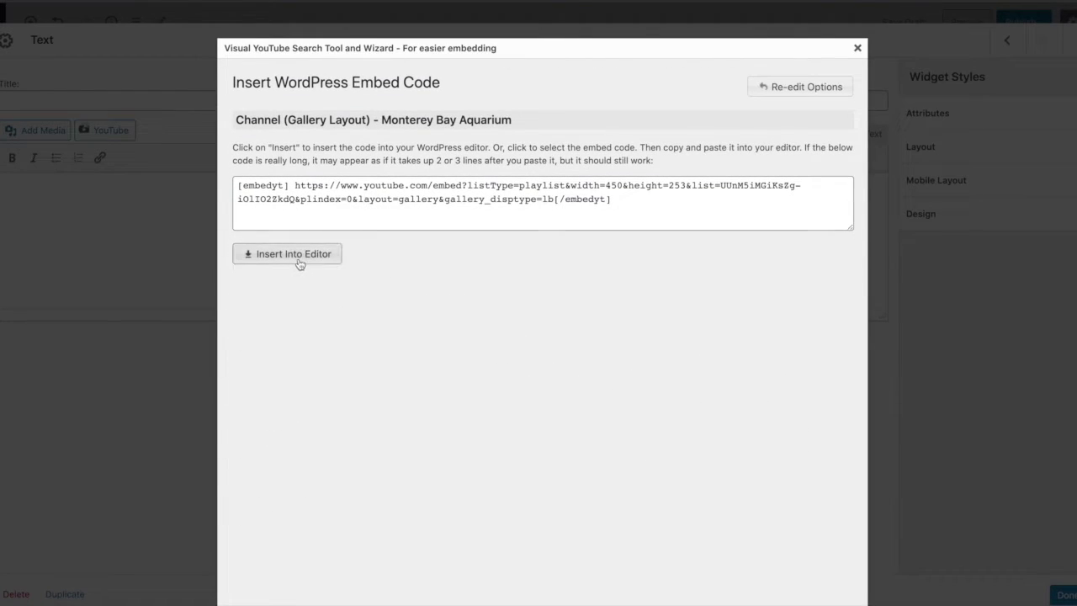
click(287, 254)
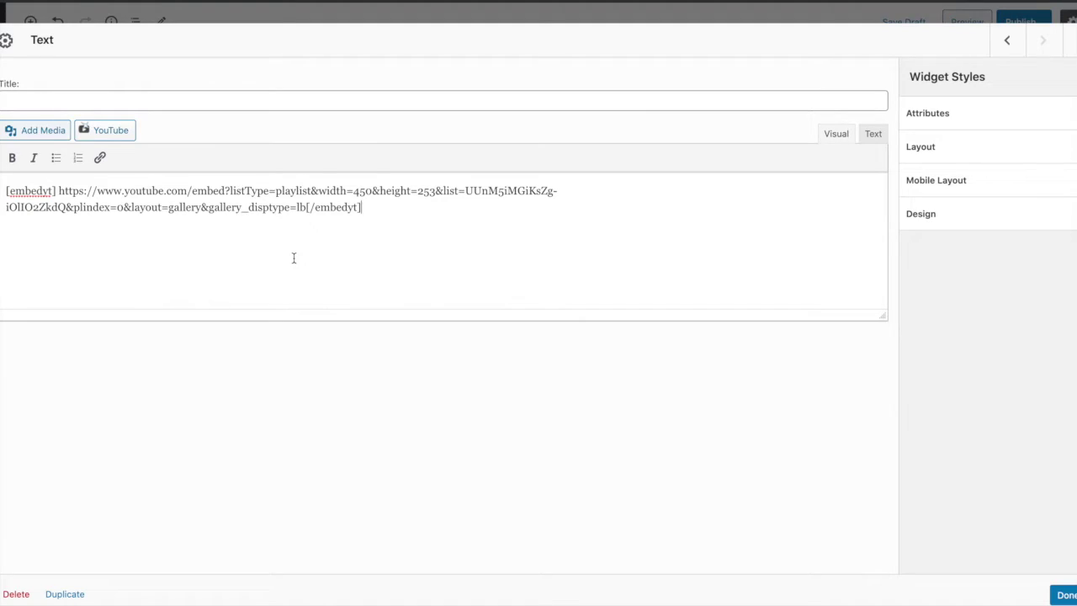
click(1065, 594)
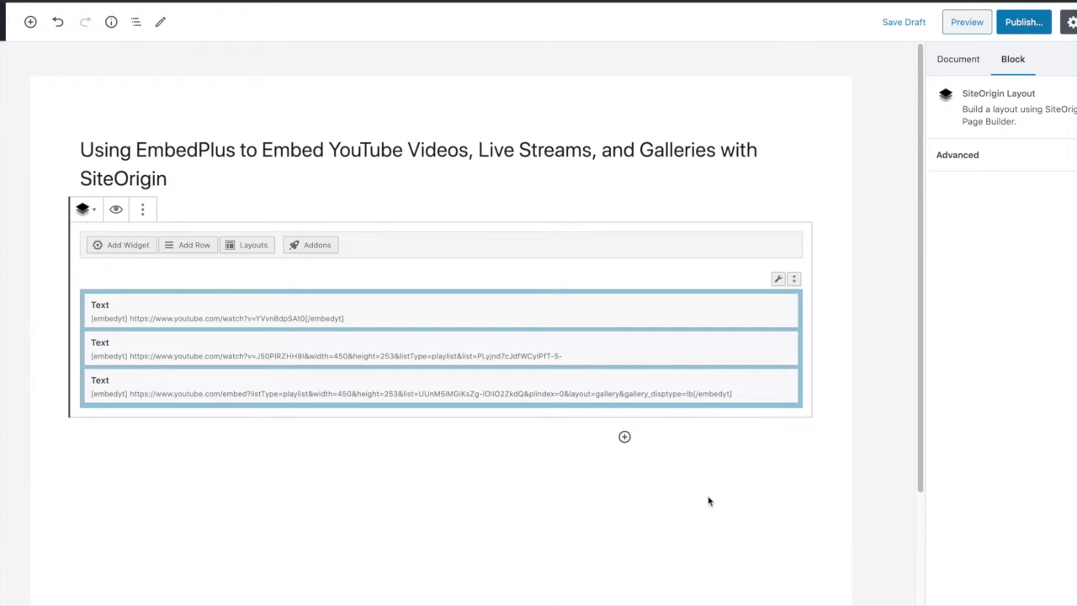
Add a fourth Text widget, edit it, and open the YouTube wizard's options for embedding a live stream or premiere video
click(124, 249)
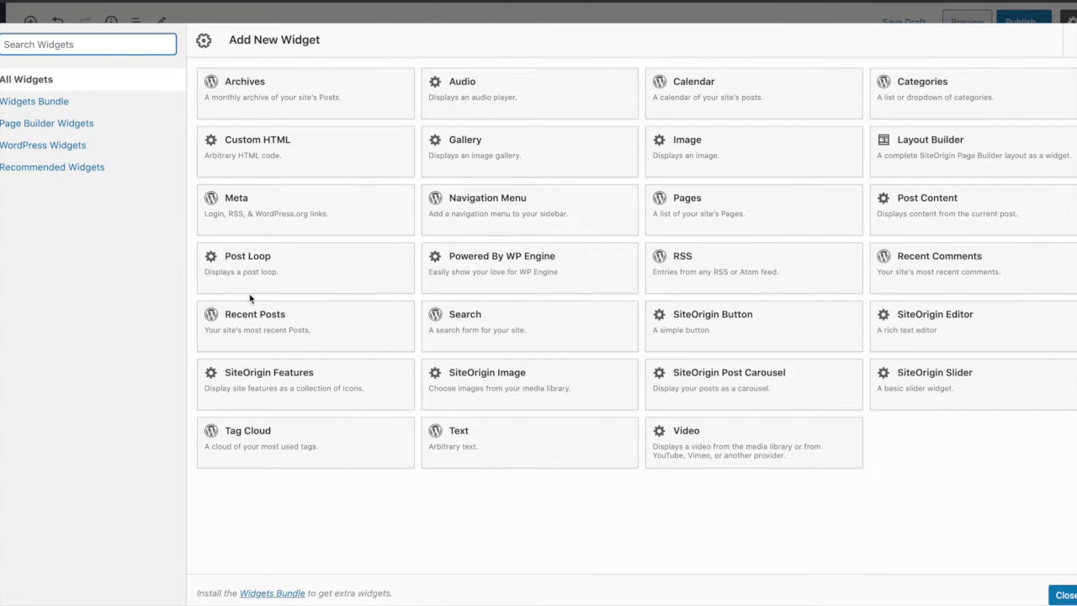
click(484, 439)
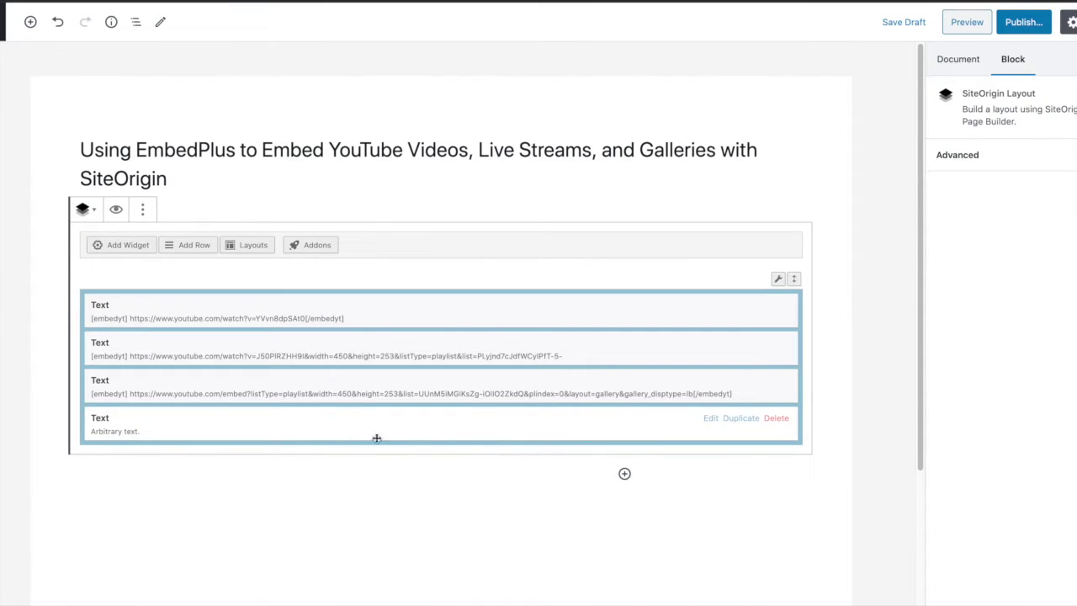
click(711, 419)
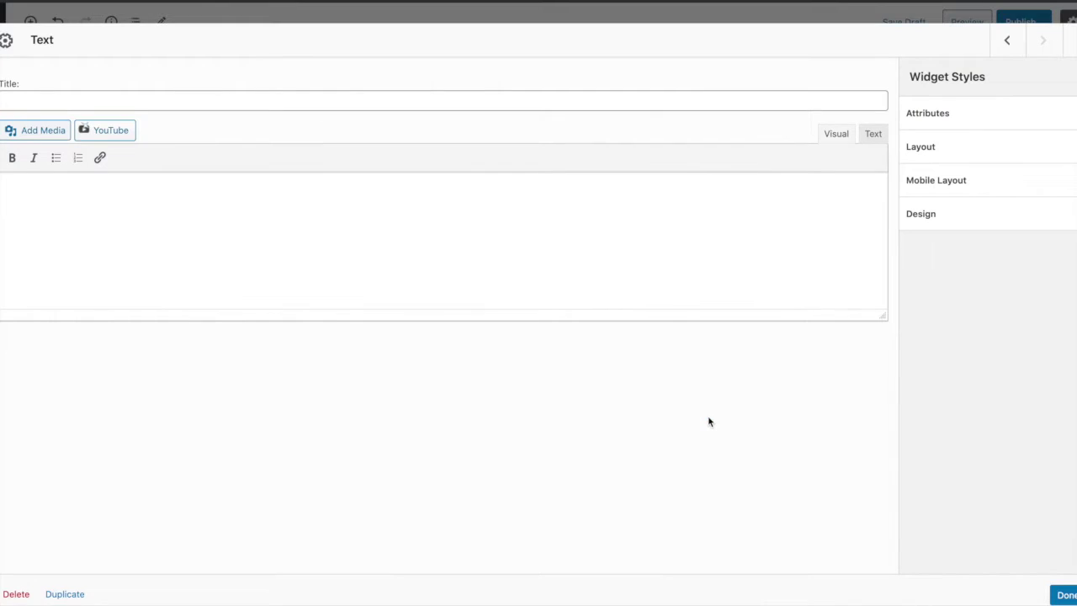
click(105, 135)
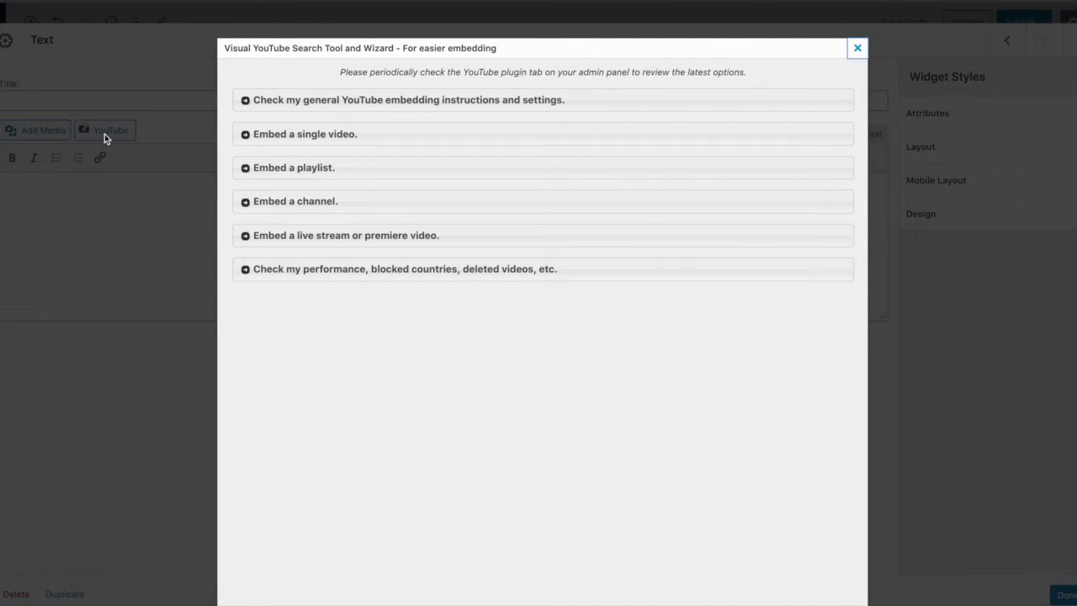
click(336, 242)
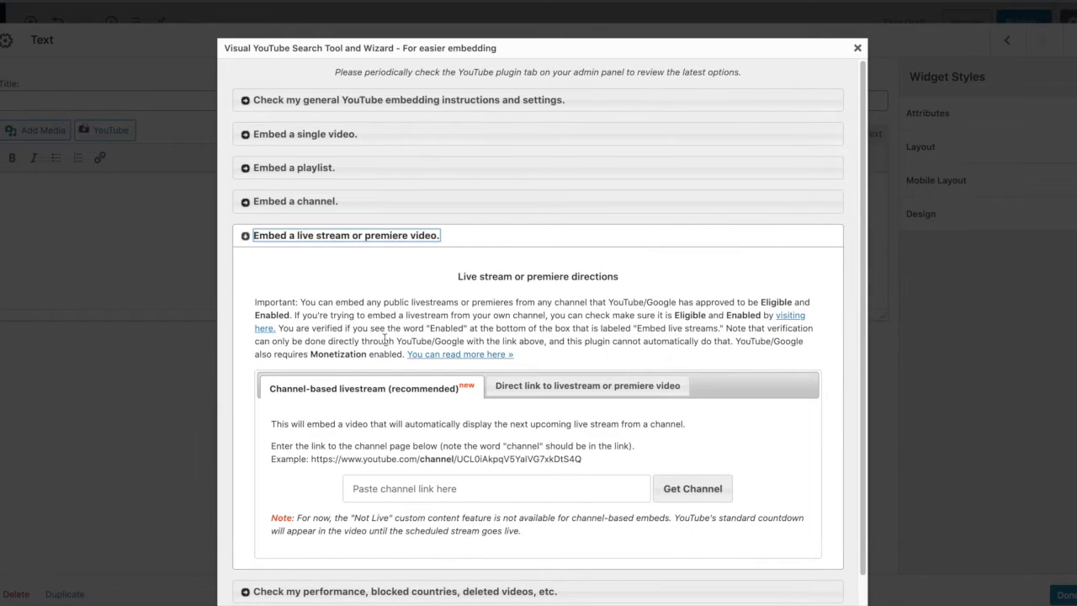
Enter the example channel link from the live stream directions as the link for a channel-based livestream
scroll(384, 339, down, 1)
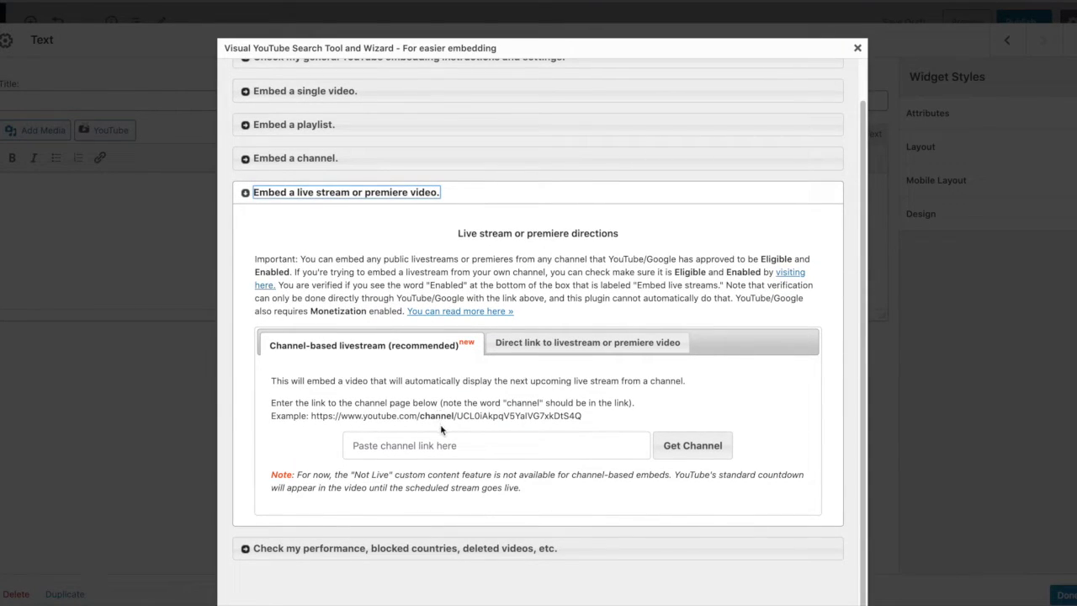
drag(312, 416, 578, 416)
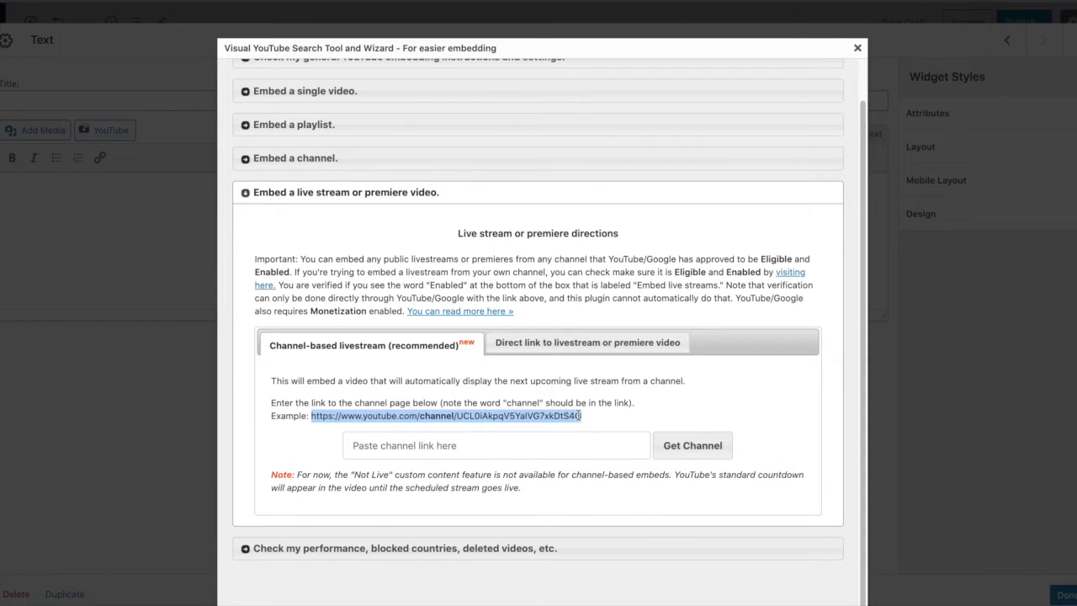
click(452, 452)
text(https://www.youtube.com/channel/UCL0iAkpqV5YalVG7xkDtS4Q)
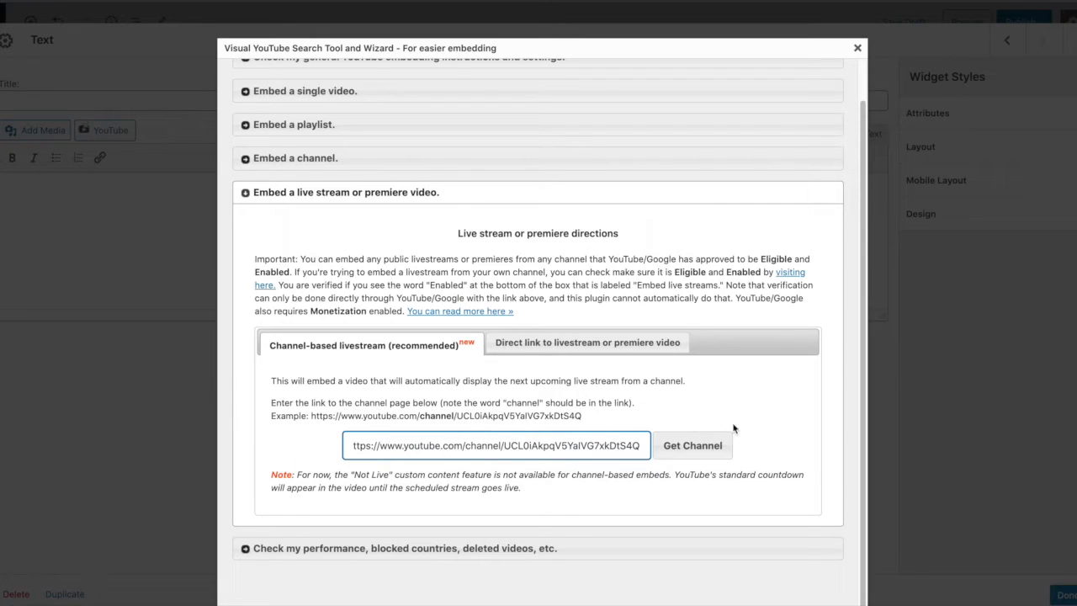
Get the livestream channel, insert its embed code uncustomized into the fourth Text widget, and finish editing the widget
click(692, 453)
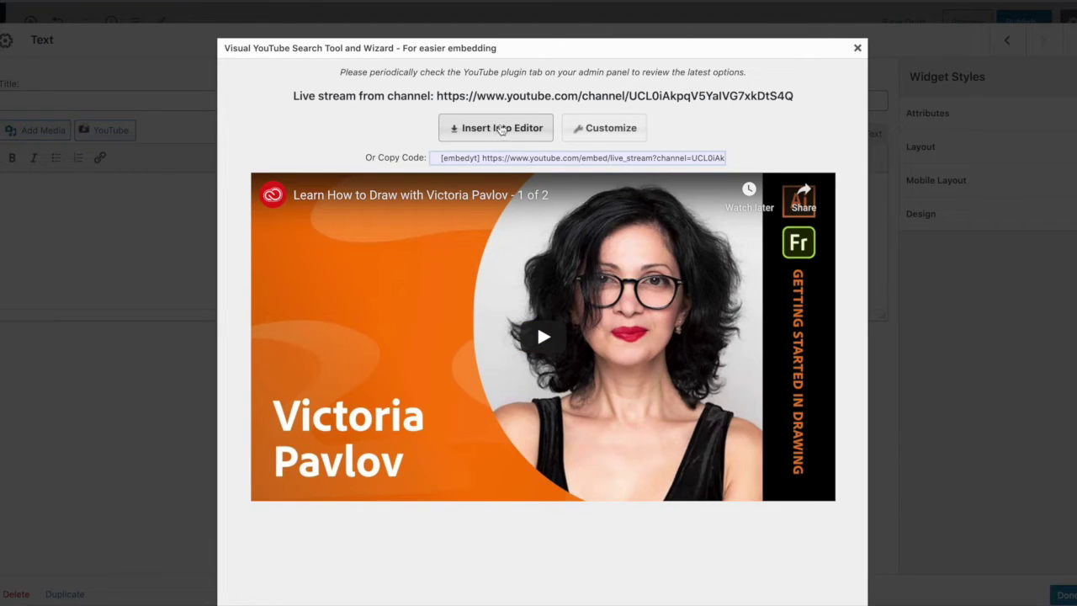
click(494, 127)
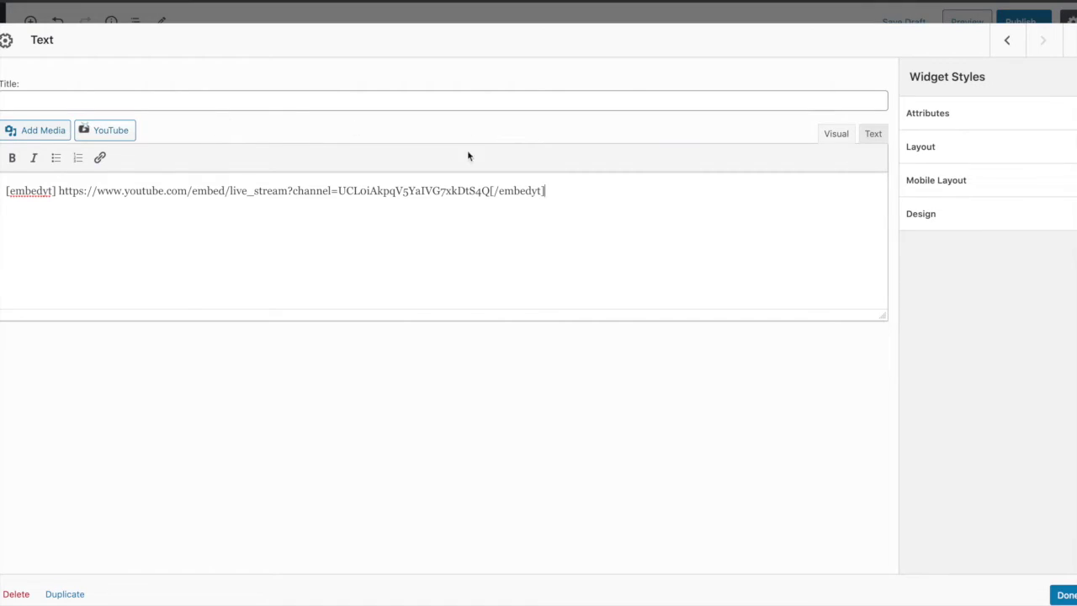
click(1067, 595)
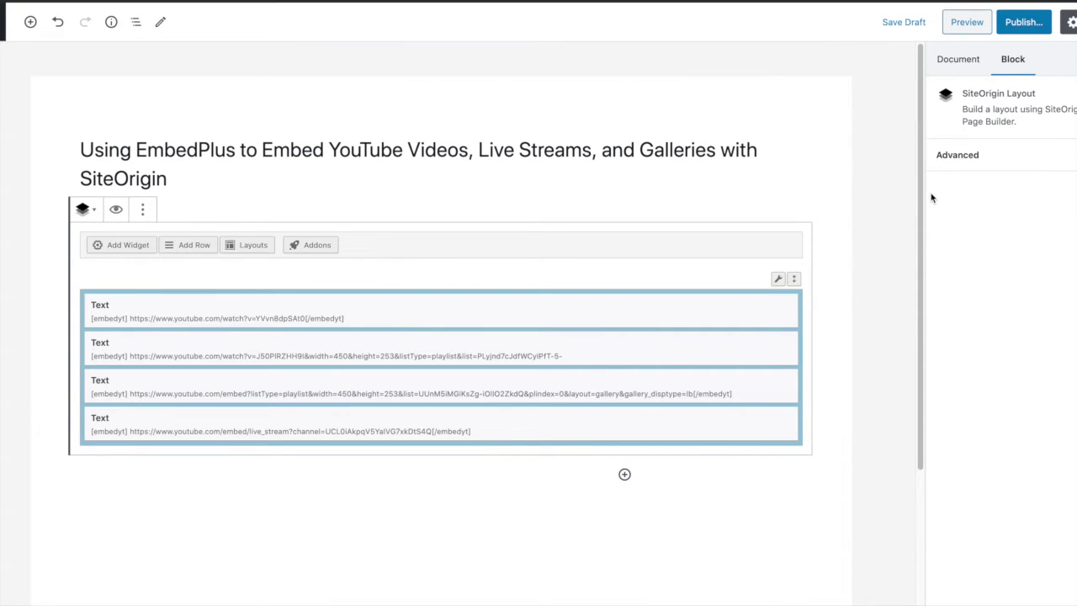
Save the draft and publish the post with Public visibility and immediate publishing
click(902, 23)
click(1023, 22)
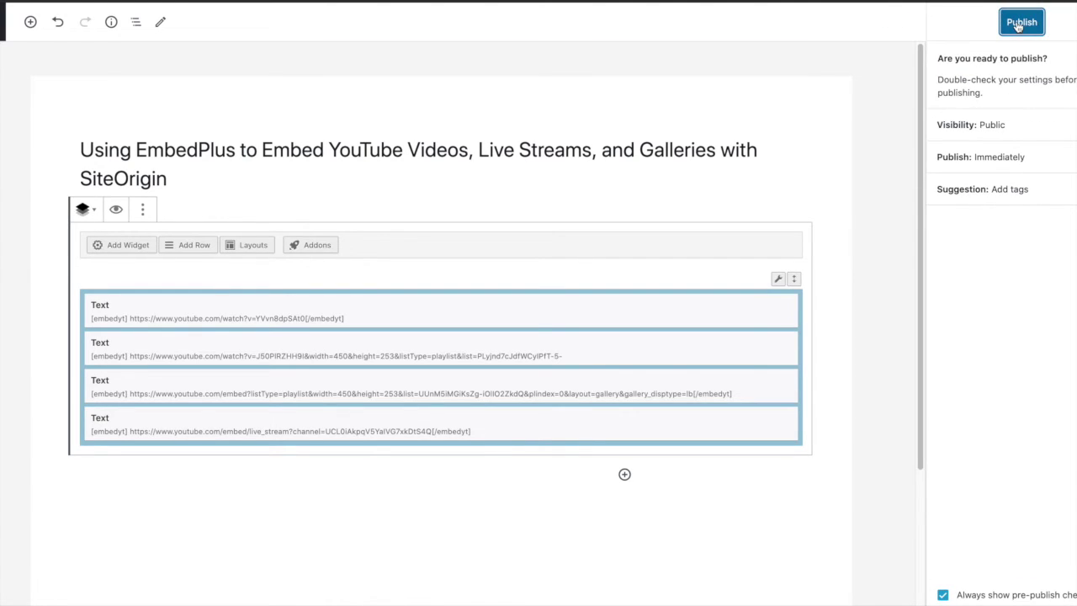
click(1021, 22)
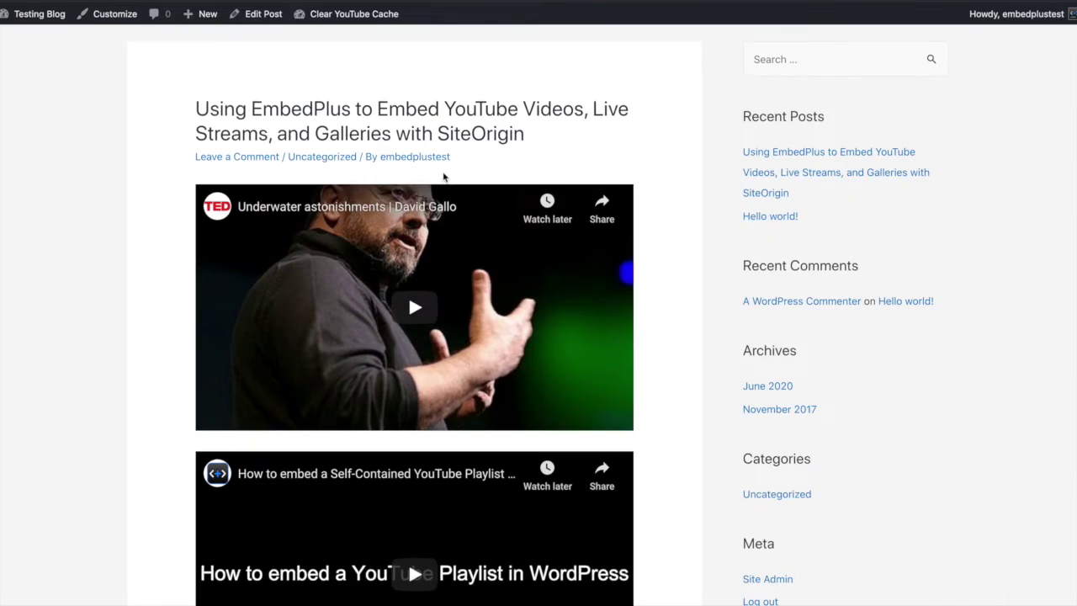
Check the published post's video and galleries, playing the channel gallery's "More Sea Otter Cam fur you" and "How do you get this job?!" videos and closing each
scroll(444, 177, down, 5)
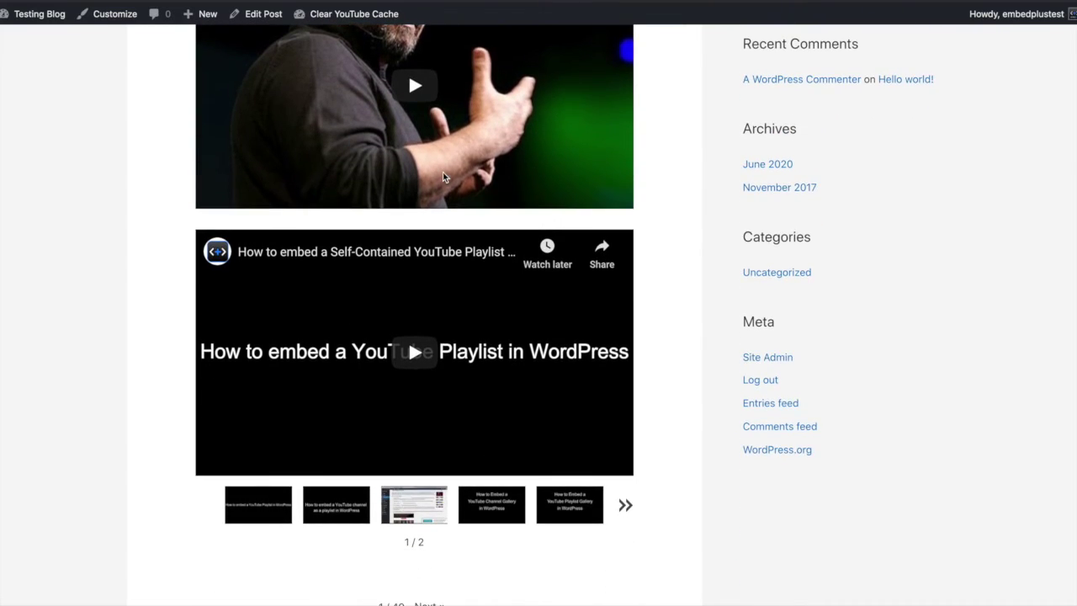
scroll(442, 171, down, 1)
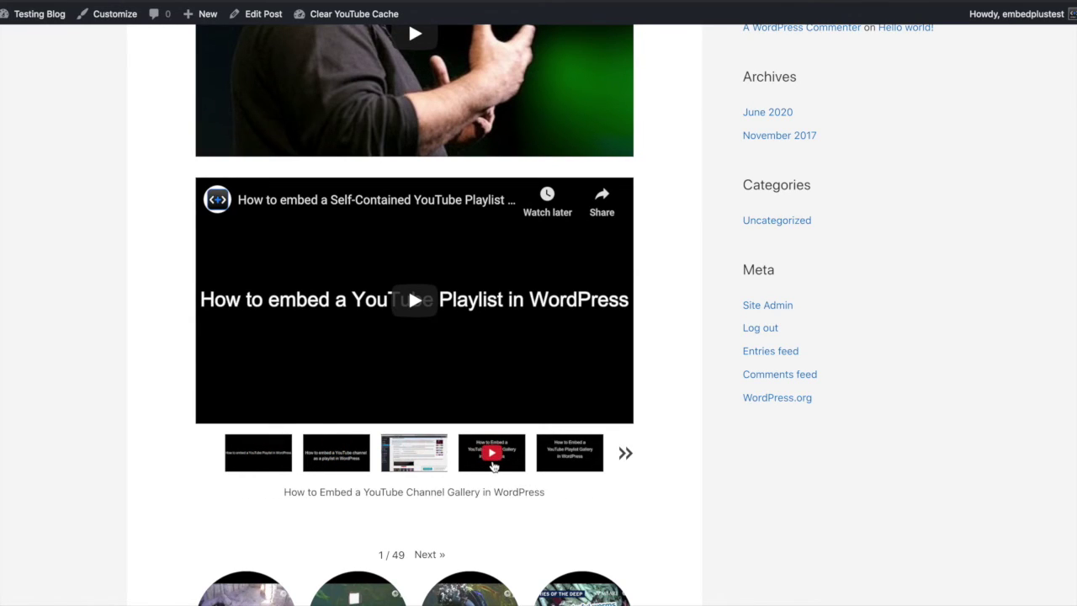
scroll(506, 505, down, 2)
scroll(505, 509, down, 4)
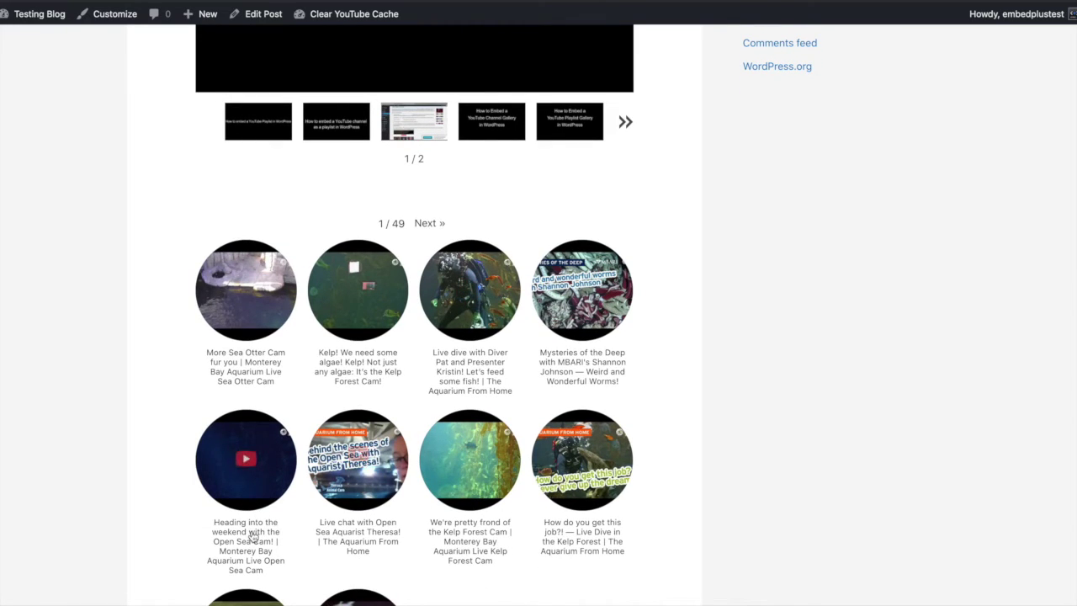
click(230, 361)
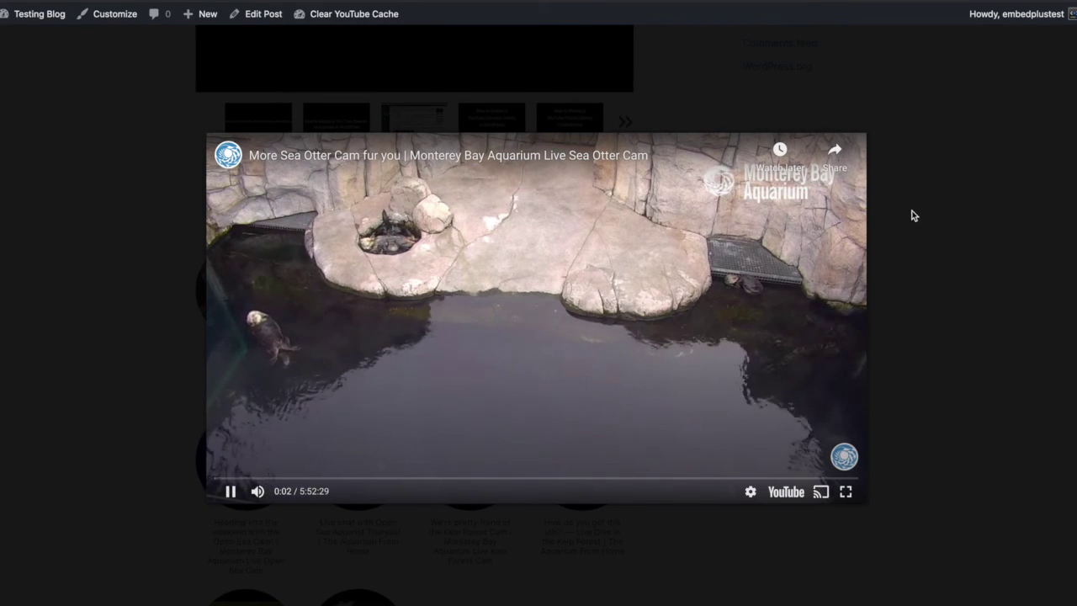
click(931, 233)
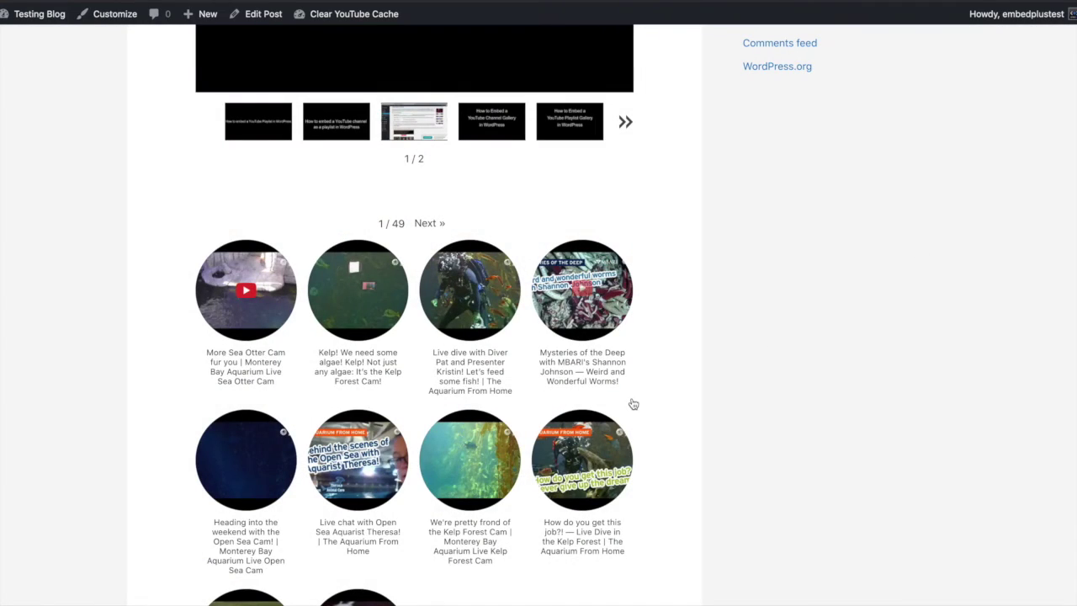
scroll(634, 403, down, 2)
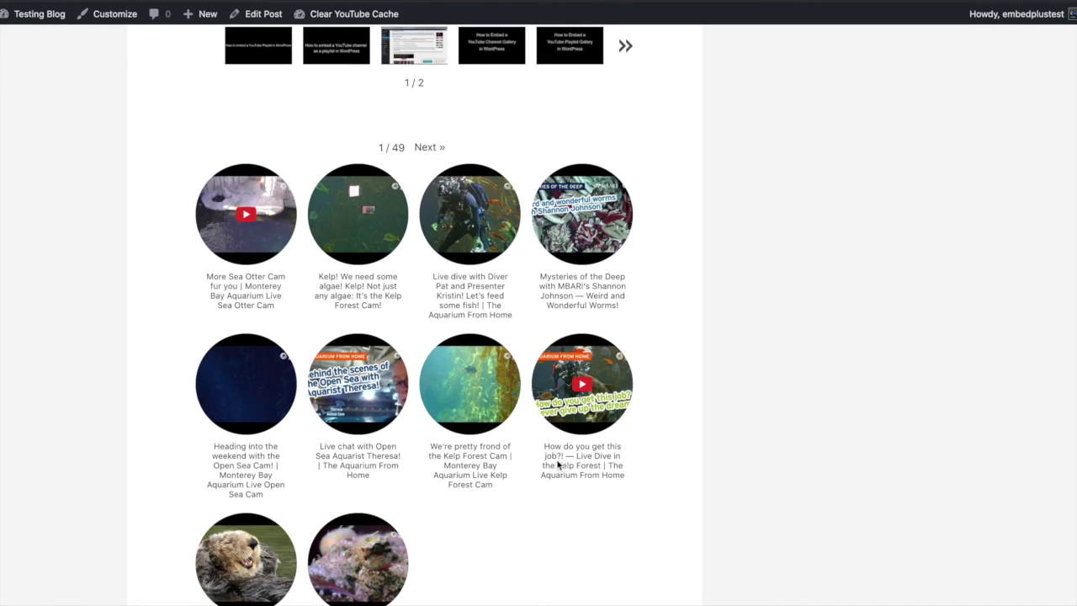
click(557, 463)
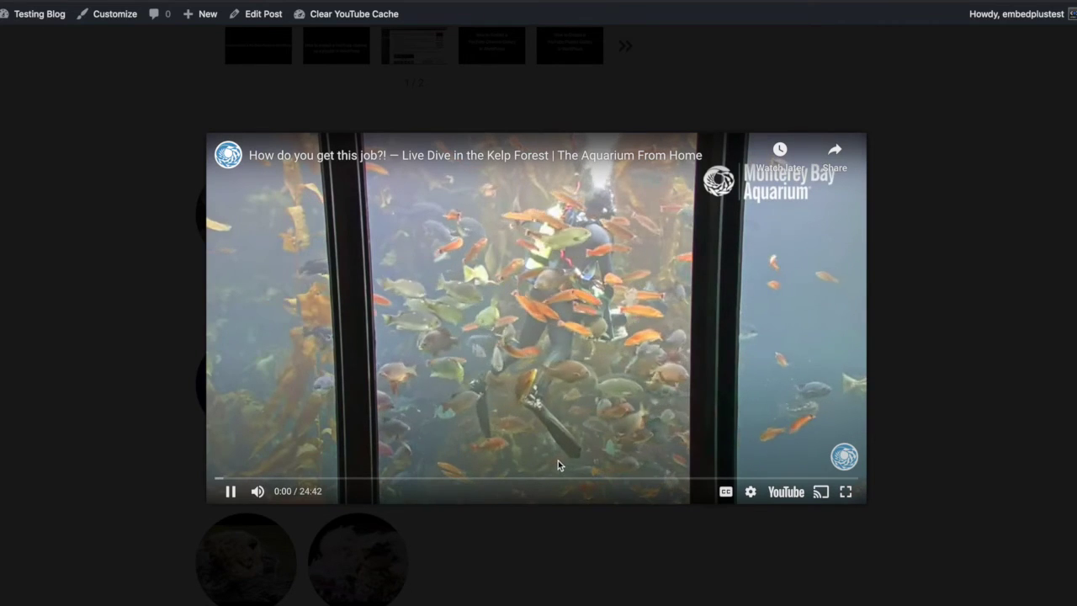
click(924, 291)
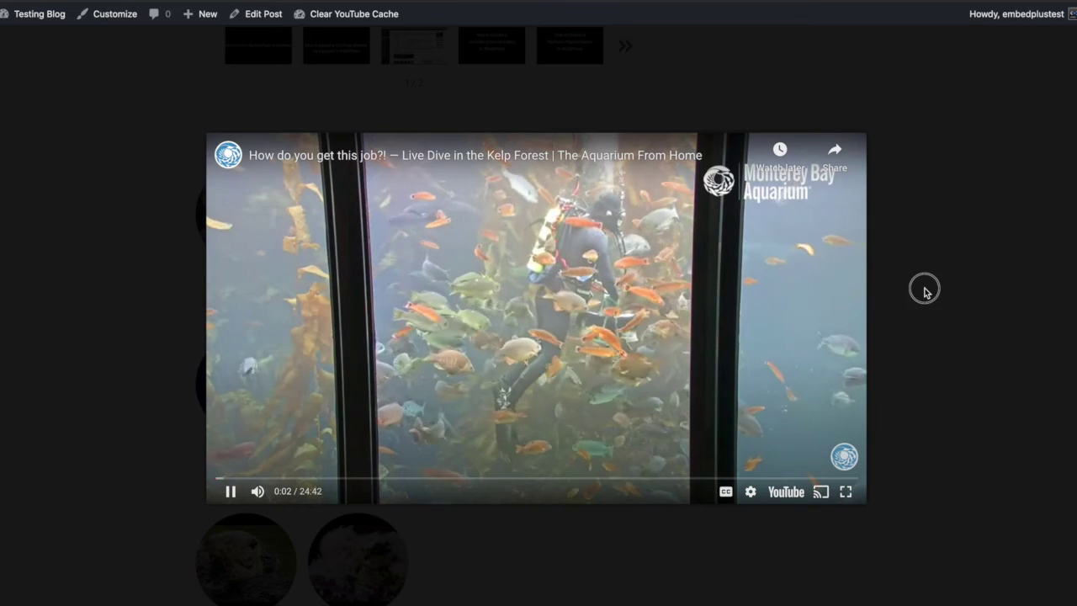
Start the embedded live stream's player and enter "That's all" as a message in its live chat
scroll(737, 344, down, 4)
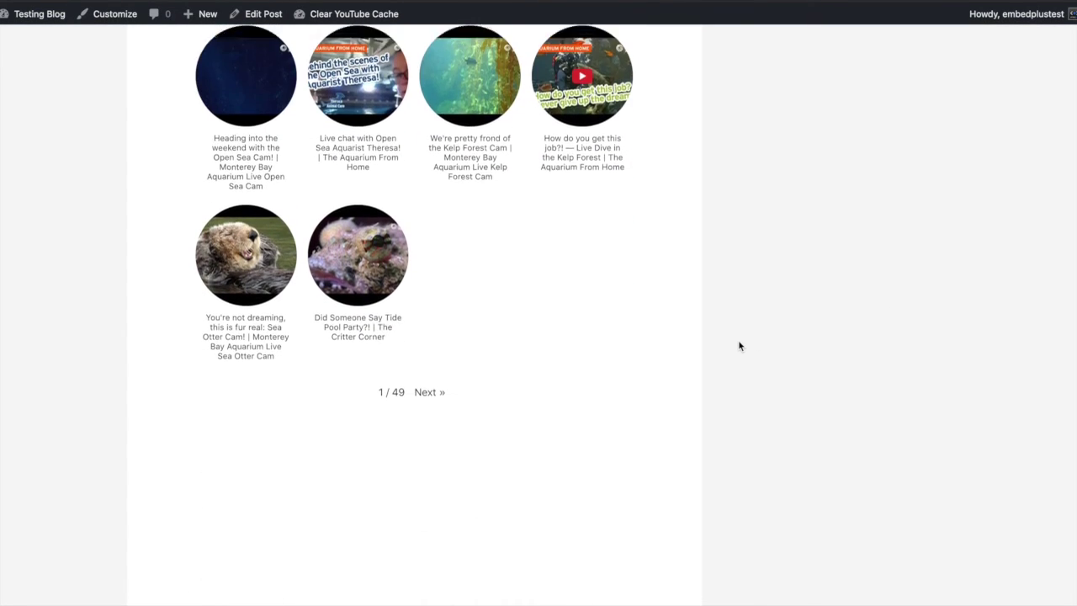
scroll(738, 344, down, 3)
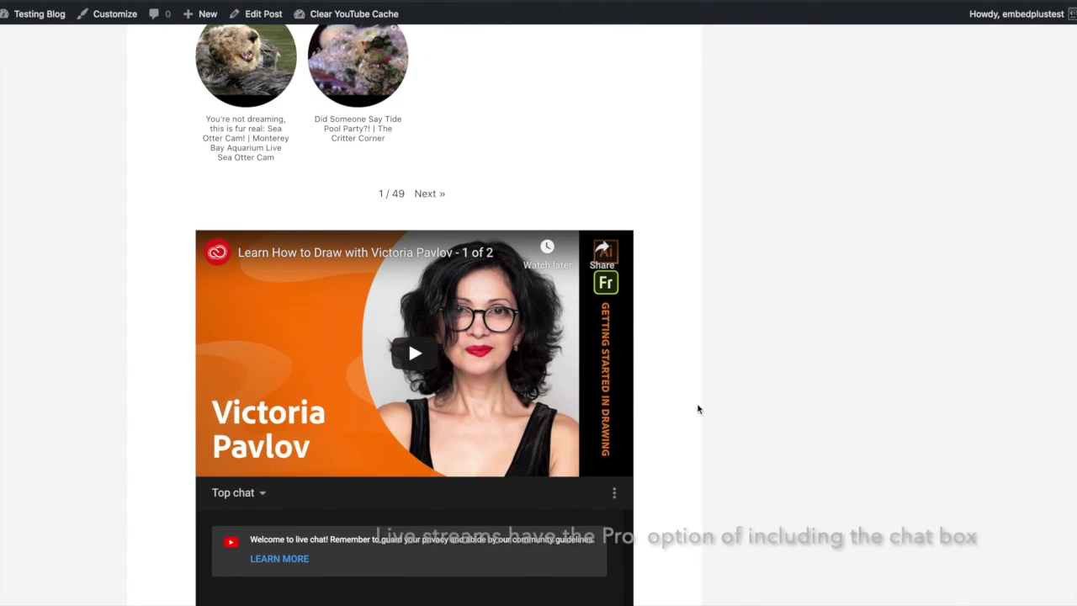
scroll(697, 409, down, 2)
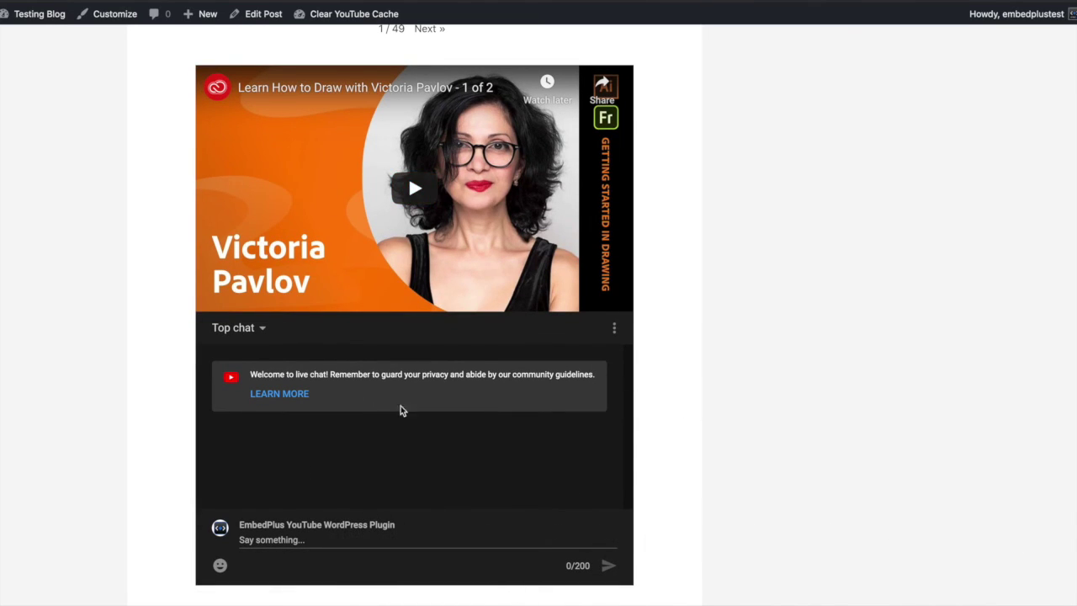
click(410, 198)
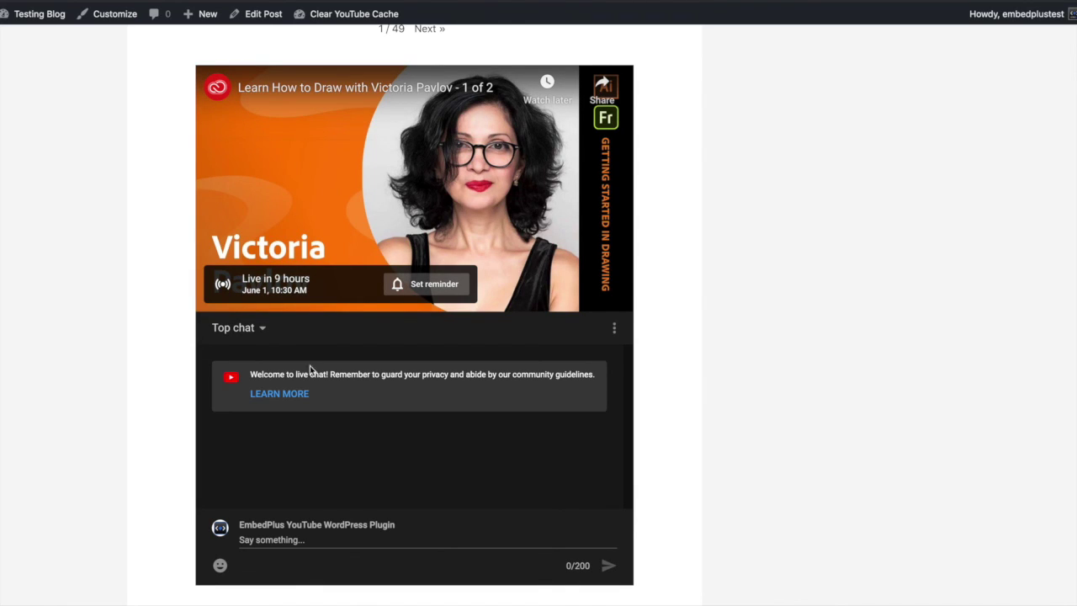
click(310, 539)
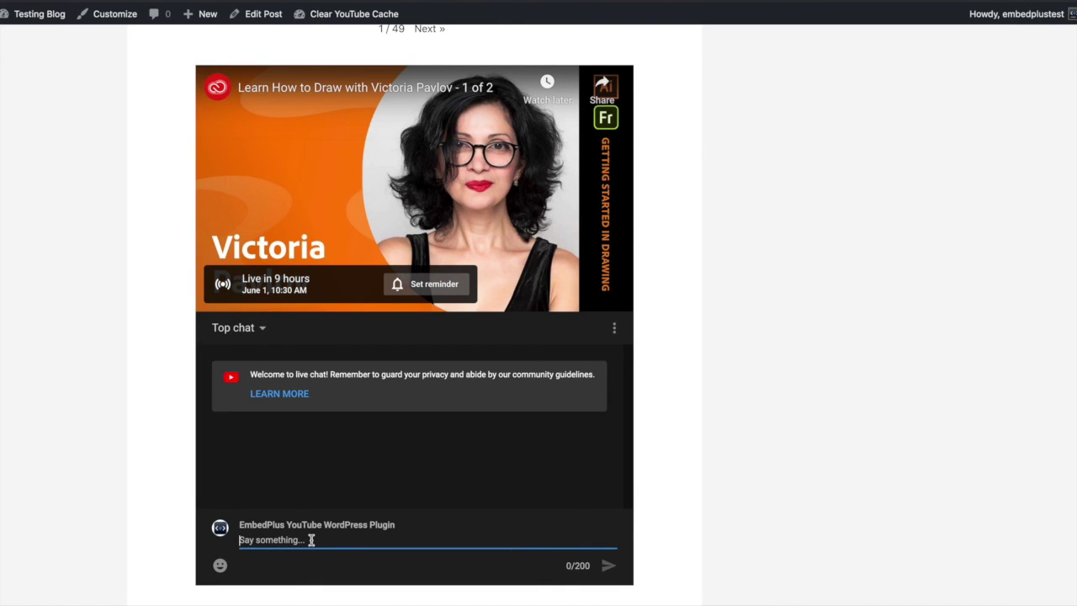
text(That's all)
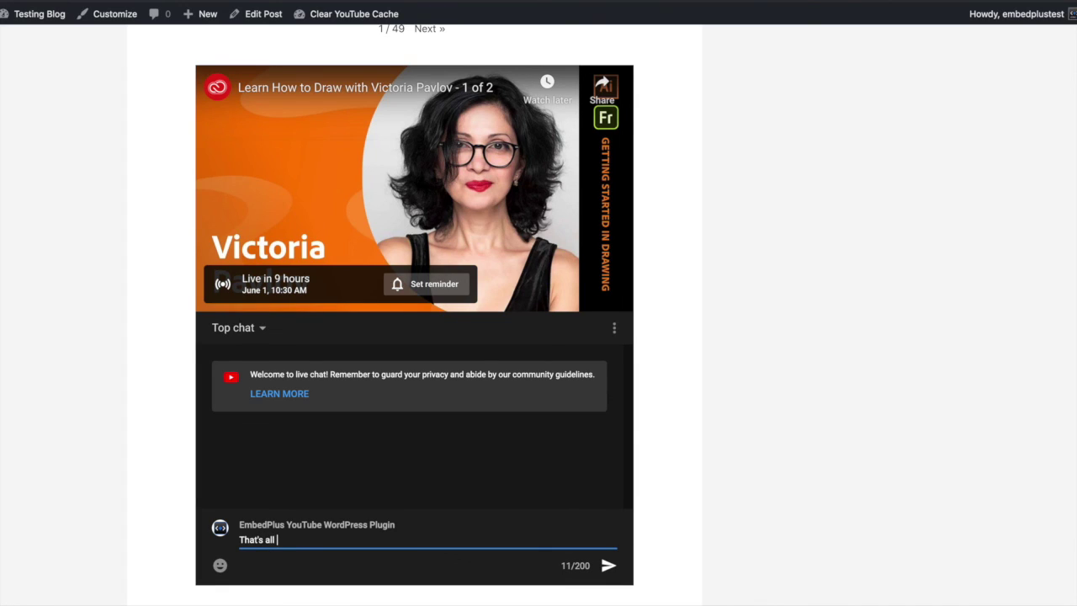